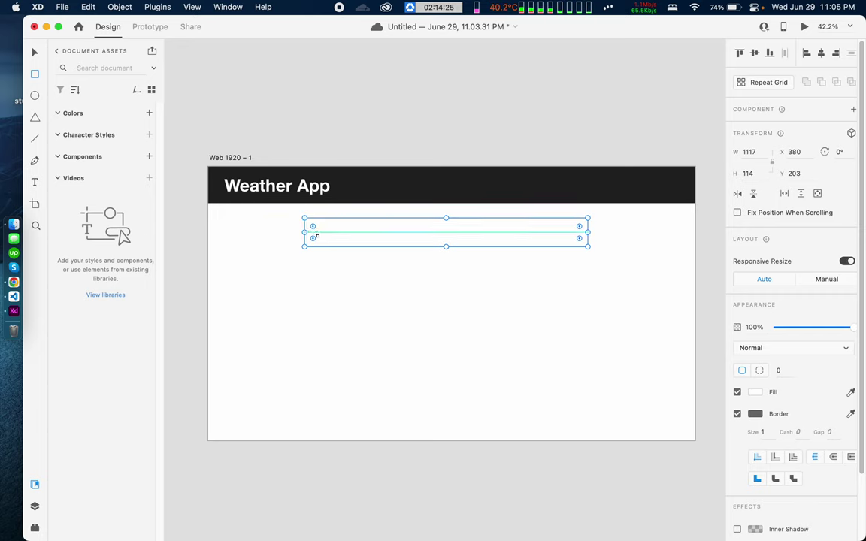
- Fully round the corners of the box below the header to a radius of 57 and set its border size to 4
{"action": "left_click_drag", "start_coordinate": [313, 233], "coordinate": [338, 237]}
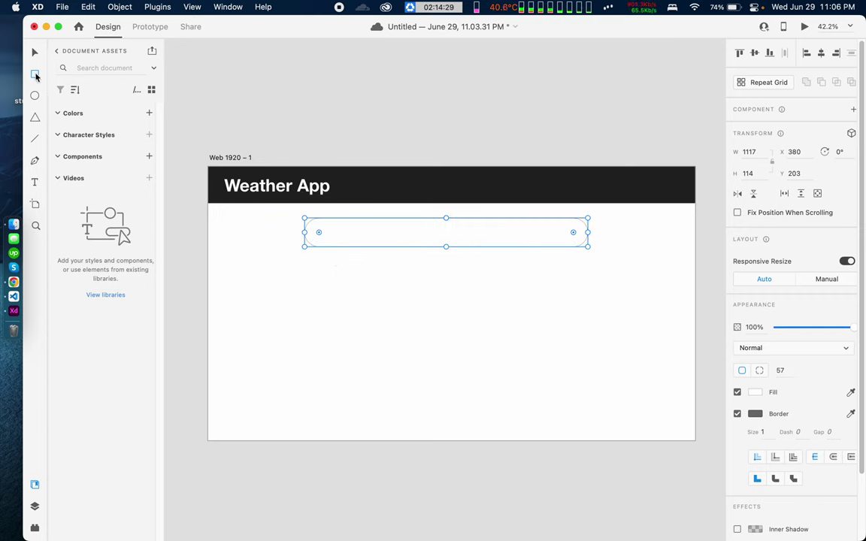
{"action": "left_click", "coordinate": [781, 372]}
{"action": "left_click", "coordinate": [760, 432]}
{"action": "type", "text": "4"}
{"action": "key", "text": "Return"}
{"action": "left_click", "coordinate": [34, 181]}
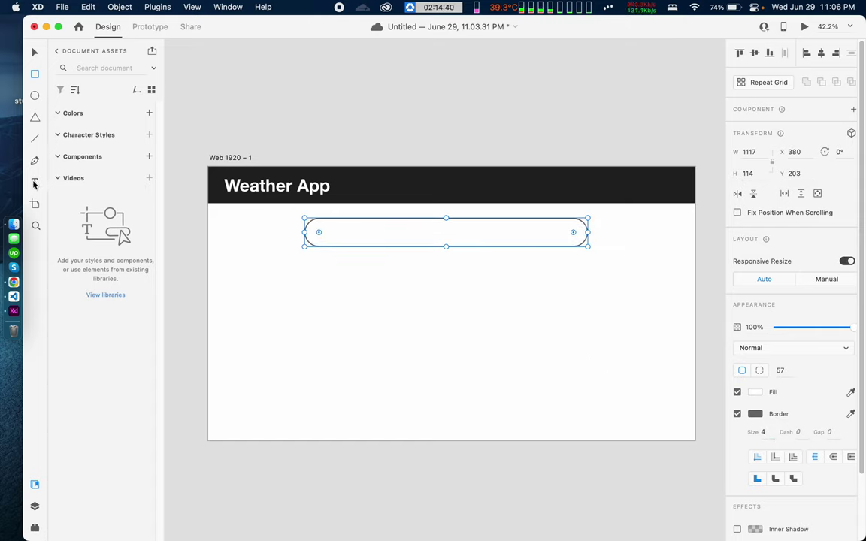
{"action": "left_click", "coordinate": [331, 234]}
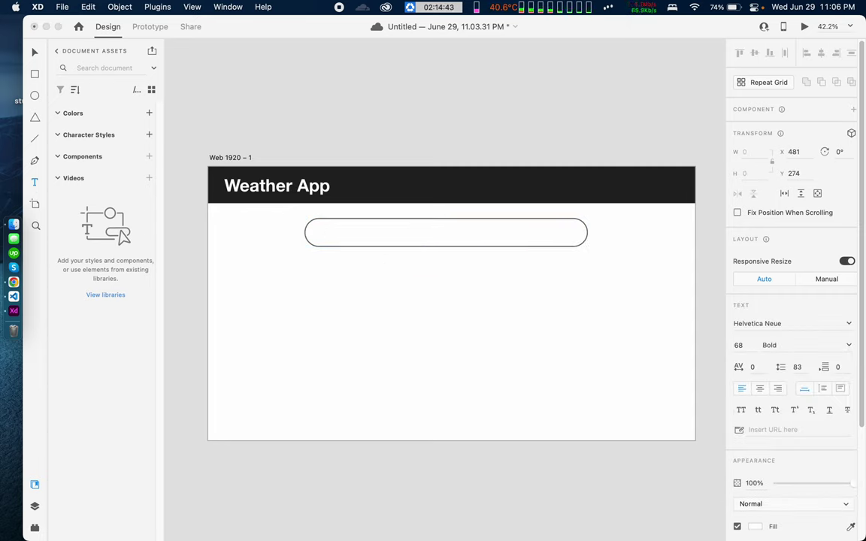
{"action": "left_click", "coordinate": [328, 232]}
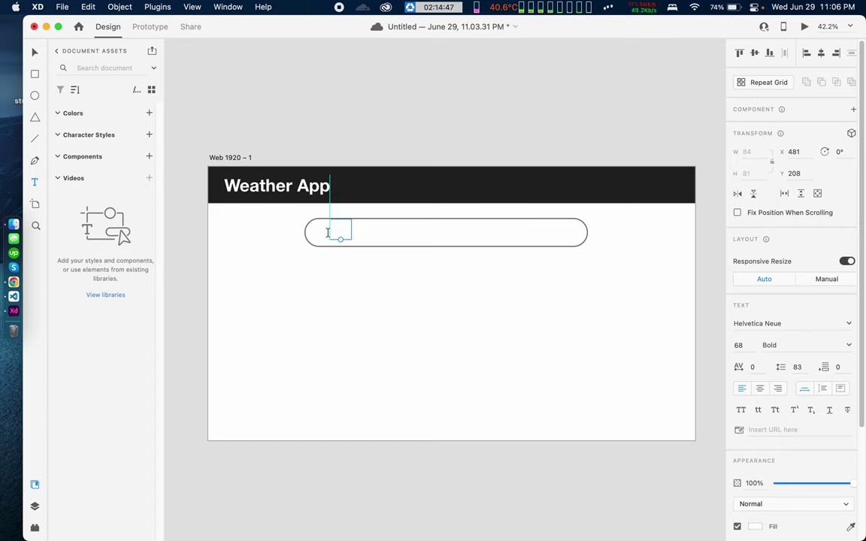
{"action": "key", "text": "Escape"}
{"action": "left_click", "coordinate": [358, 286]}
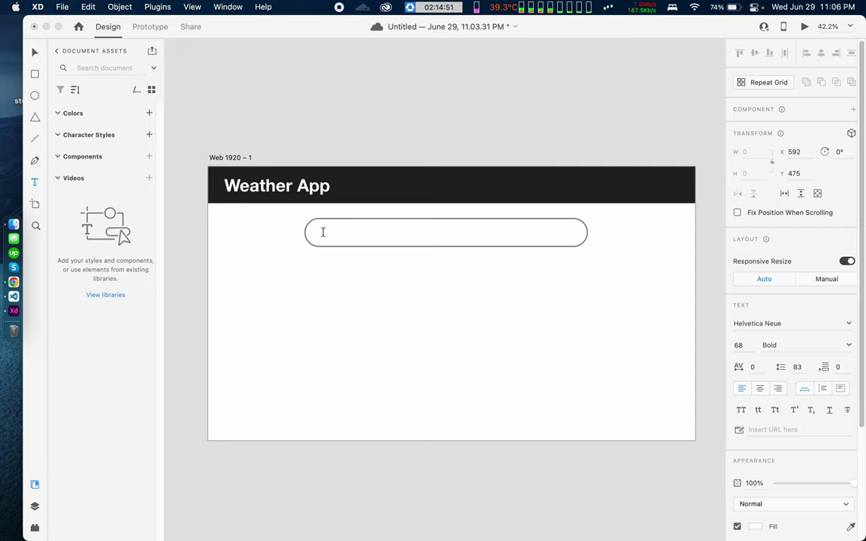
{"action": "key", "text": "Escape"}
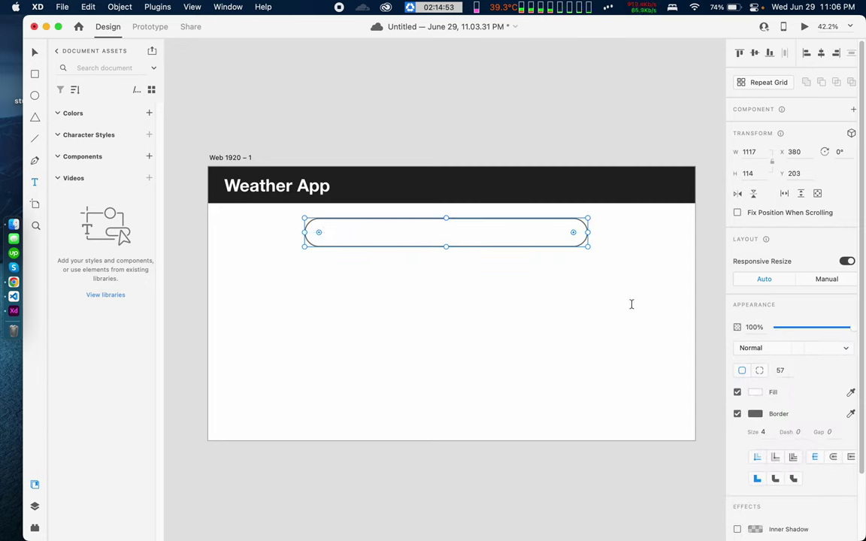
- Try a corner radius of 20 on the search box and return it to fully rounded corners at 57
{"action": "left_click", "coordinate": [781, 371]}
{"action": "type", "text": "20"}
{"action": "key", "text": "Return"}
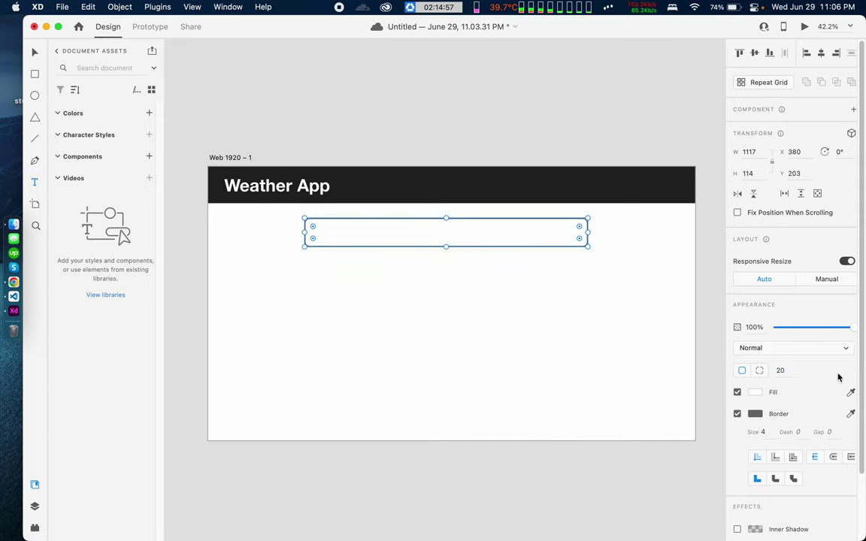
{"action": "left_click", "coordinate": [787, 370]}
{"action": "left_click", "coordinate": [34, 51]}
{"action": "left_click_drag", "start_coordinate": [314, 230], "coordinate": [375, 275]}
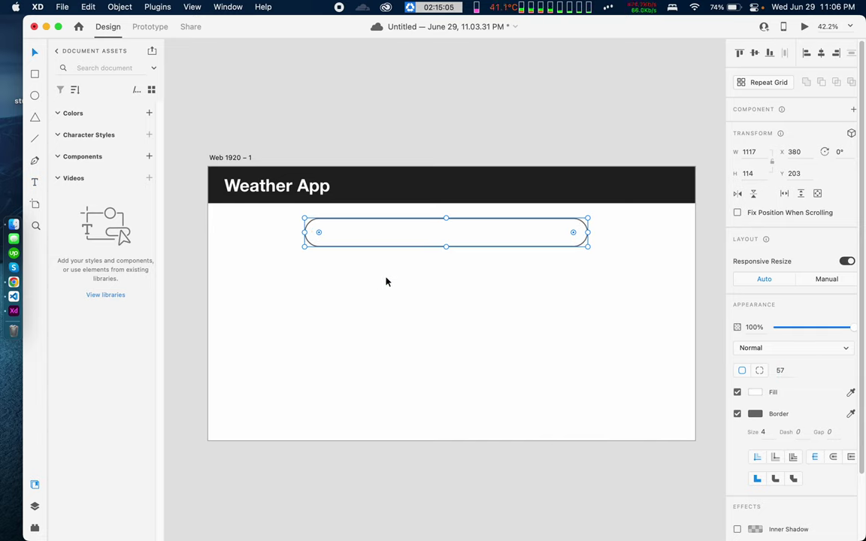
- Add the text "Suds" near the start of the rounded search box and set its fill to black
{"action": "left_click", "coordinate": [36, 182]}
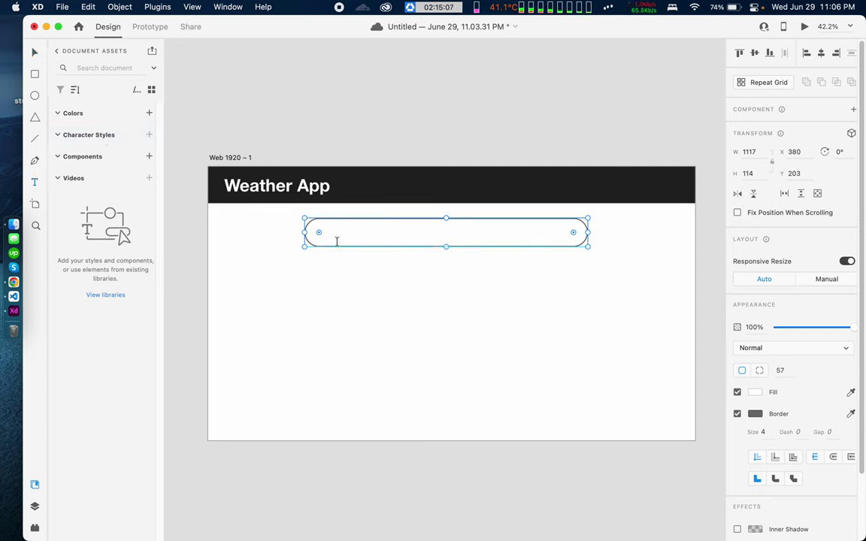
{"action": "left_click", "coordinate": [319, 271]}
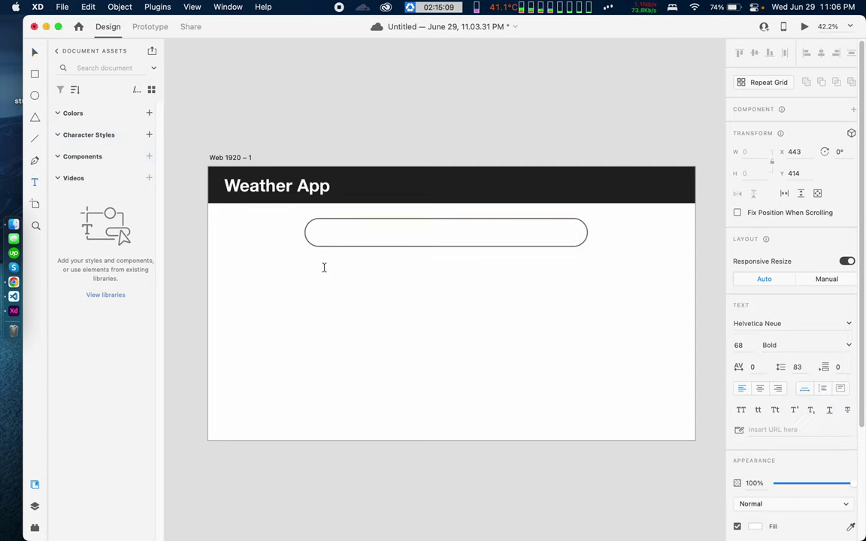
{"action": "key", "text": "super+z"}
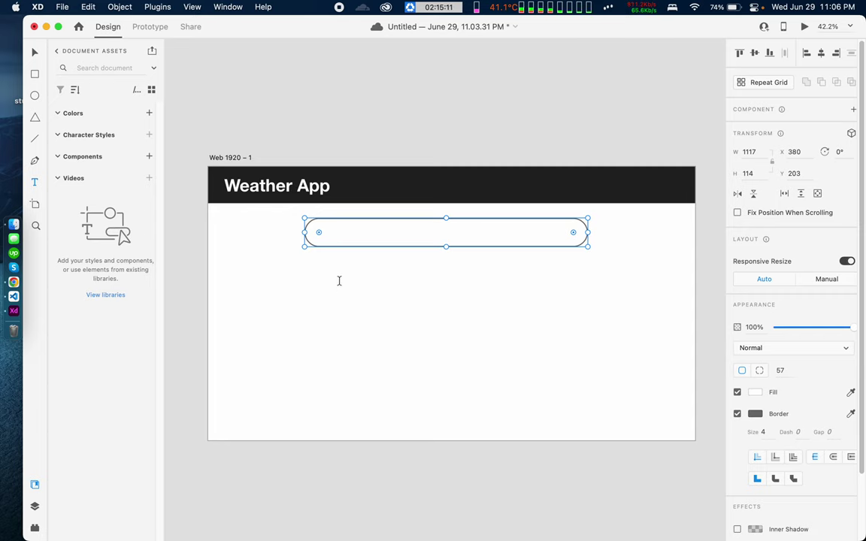
{"action": "left_click", "coordinate": [330, 233]}
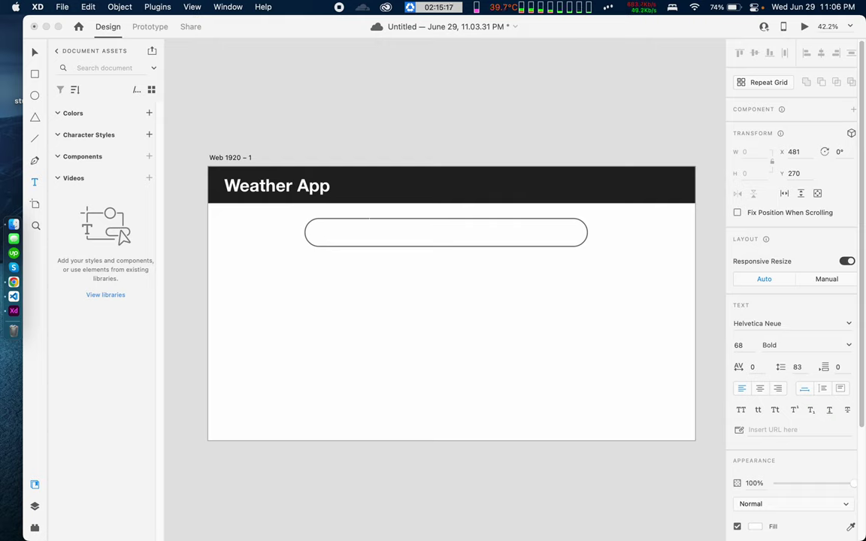
{"action": "scroll", "coordinate": [751, 485], "scroll_direction": "down", "scroll_amount": 3}
{"action": "left_click", "coordinate": [754, 475]}
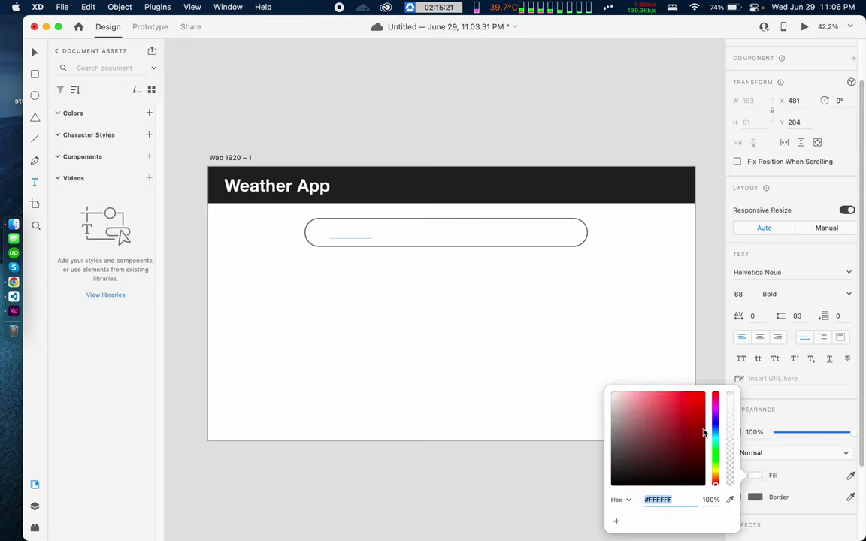
{"action": "left_click_drag", "start_coordinate": [659, 402], "coordinate": [609, 504]}
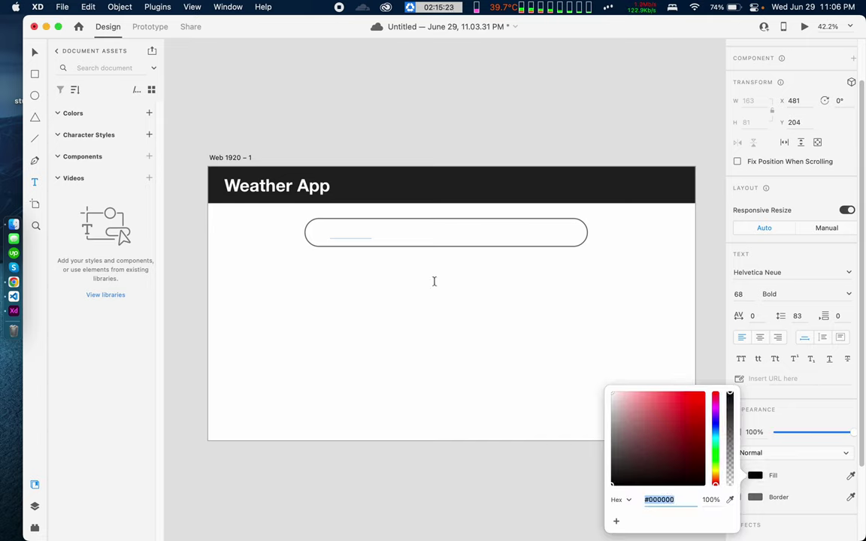
{"action": "double_click", "coordinate": [350, 233]}
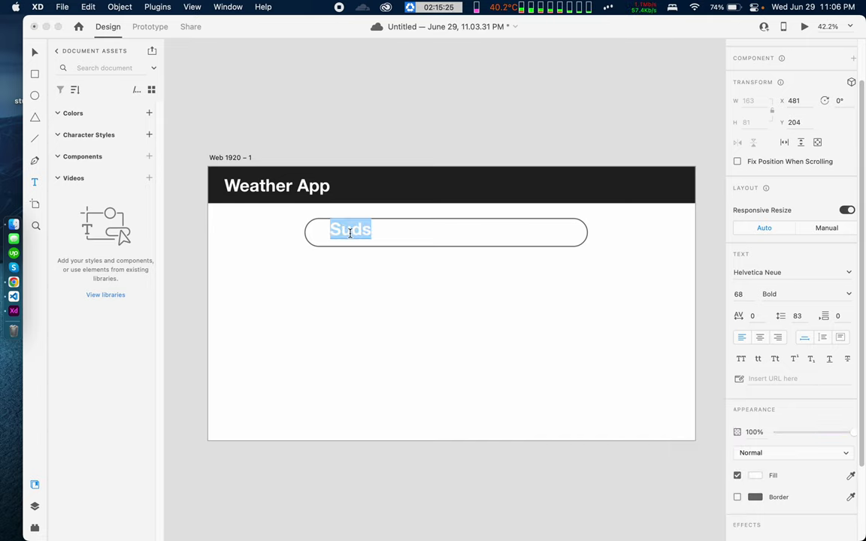
{"action": "left_click", "coordinate": [755, 475]}
{"action": "left_click_drag", "start_coordinate": [682, 423], "coordinate": [578, 532]}
{"action": "key", "text": "Escape"}
{"action": "key", "text": "Escape"}
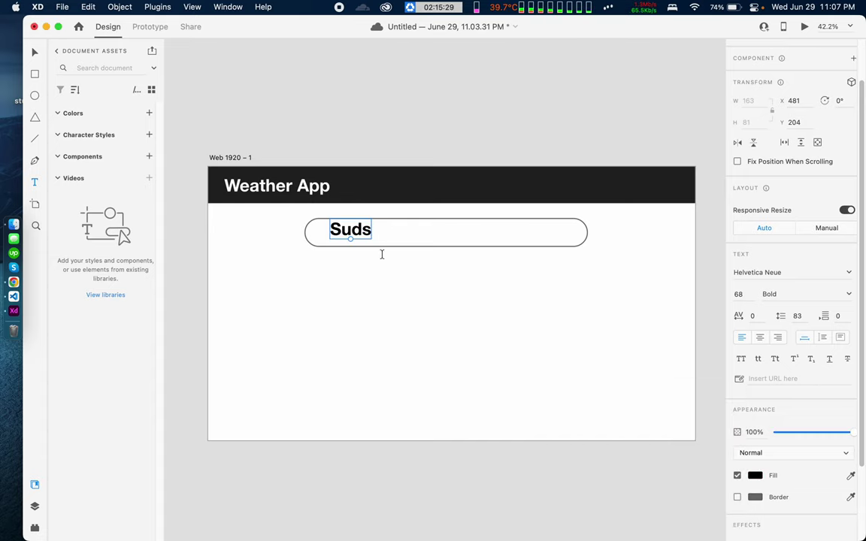
- Change the "Suds" text fill to a medium grey and its font style to Regular
{"action": "left_click", "coordinate": [755, 475]}
{"action": "left_click_drag", "start_coordinate": [653, 458], "coordinate": [601, 423]}
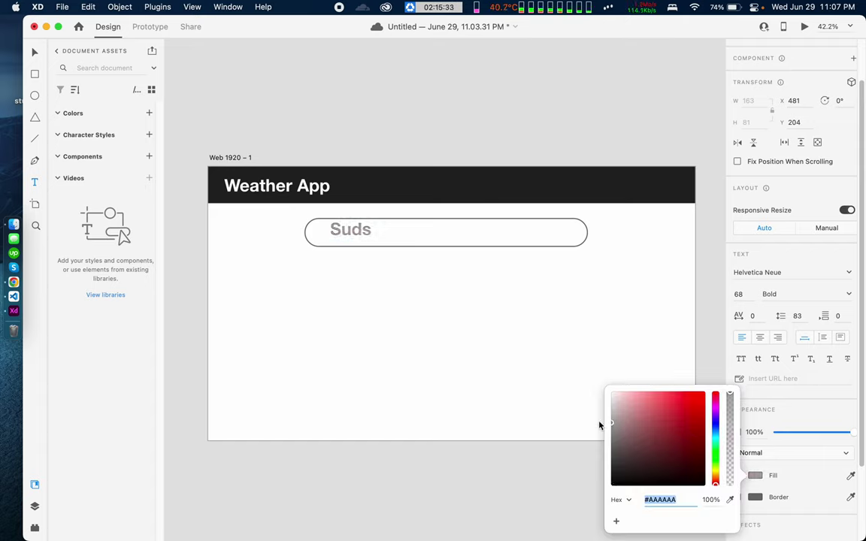
{"action": "left_click", "coordinate": [782, 292]}
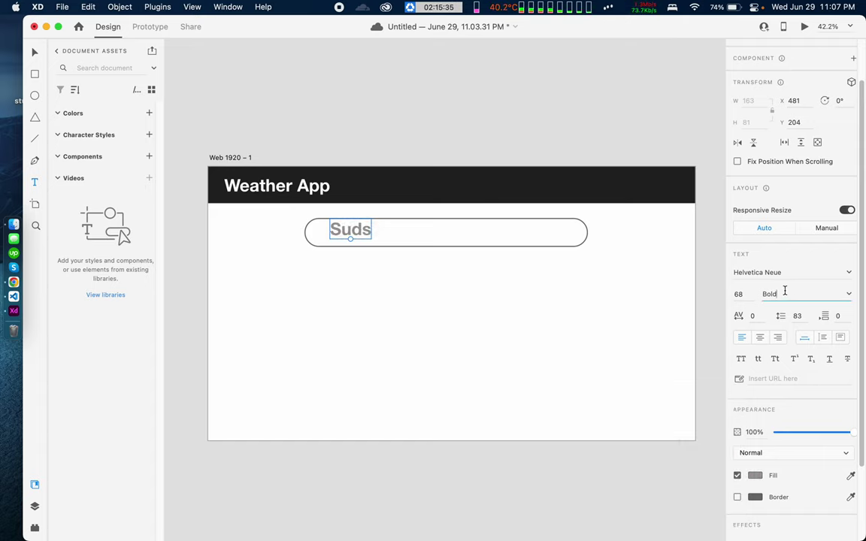
{"action": "type", "text": "R"}
{"action": "key", "text": "Return"}
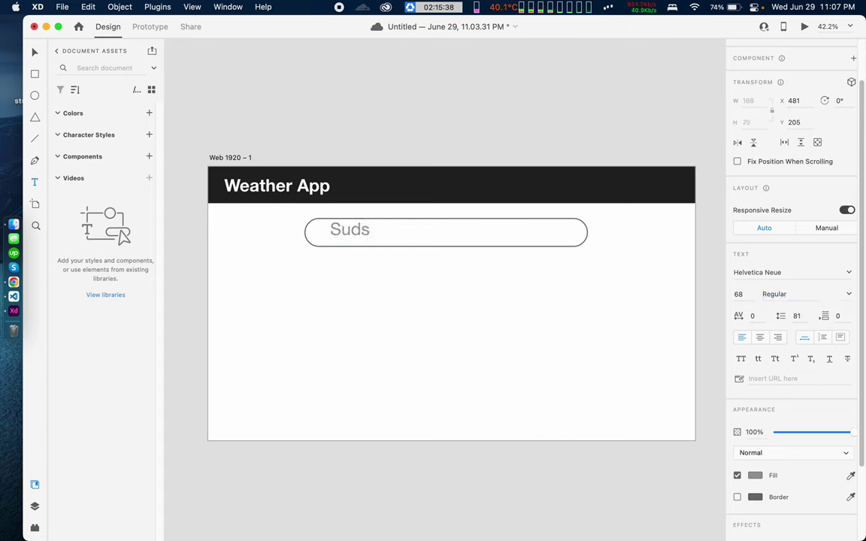
- Replace "Suds" with "Enter your city name" and reposition the text inside the search box at about X 458, Y 221
{"action": "double_click", "coordinate": [348, 231]}
{"action": "type", "text": "Ent"}
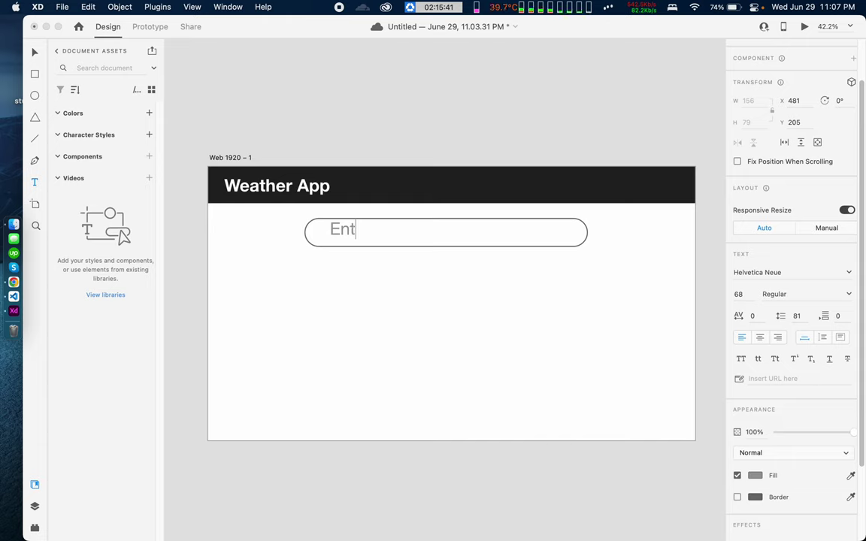
{"action": "type", "text": "er you"}
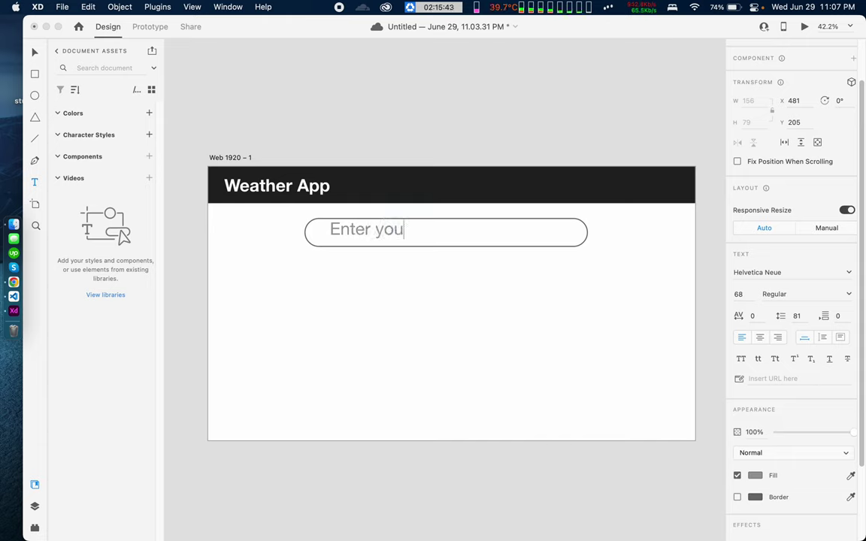
{"action": "type", "text": "r city n"}
{"action": "key", "text": "BackSpace"}
{"action": "type", "text": "nam"}
{"action": "key", "text": "BackSpace"}
{"action": "key", "text": "BackSpace"}
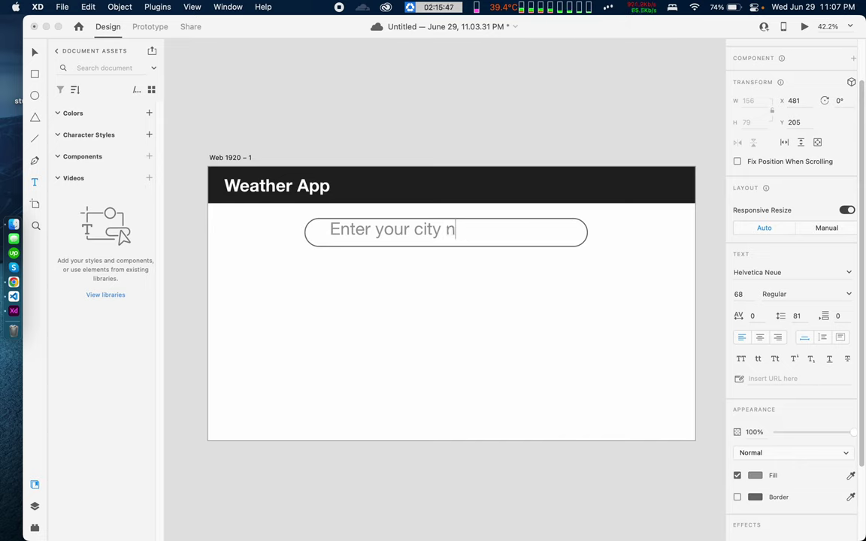
{"action": "type", "text": "ame"}
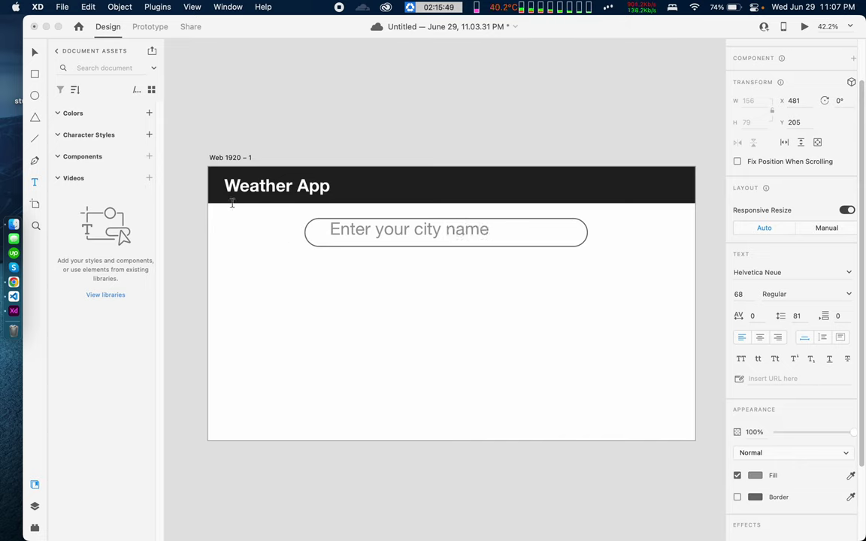
{"action": "left_click", "coordinate": [34, 52]}
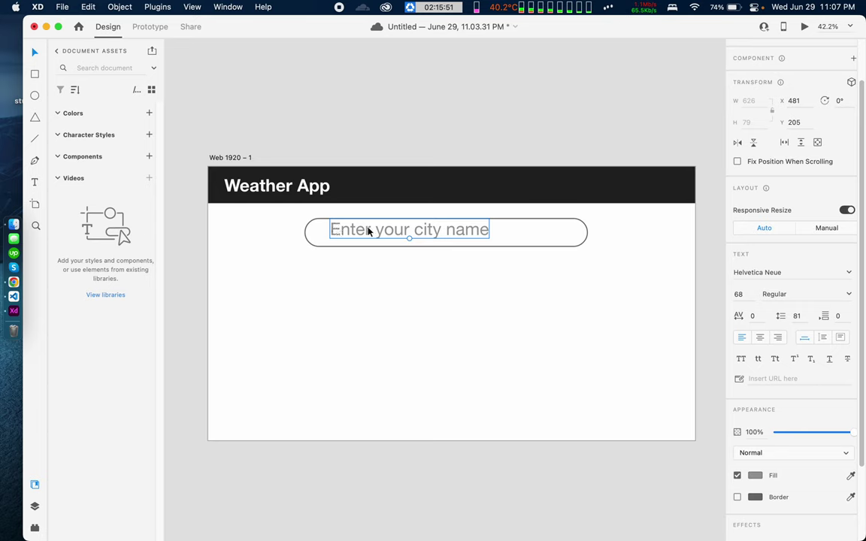
{"action": "left_click_drag", "start_coordinate": [368, 231], "coordinate": [363, 236]}
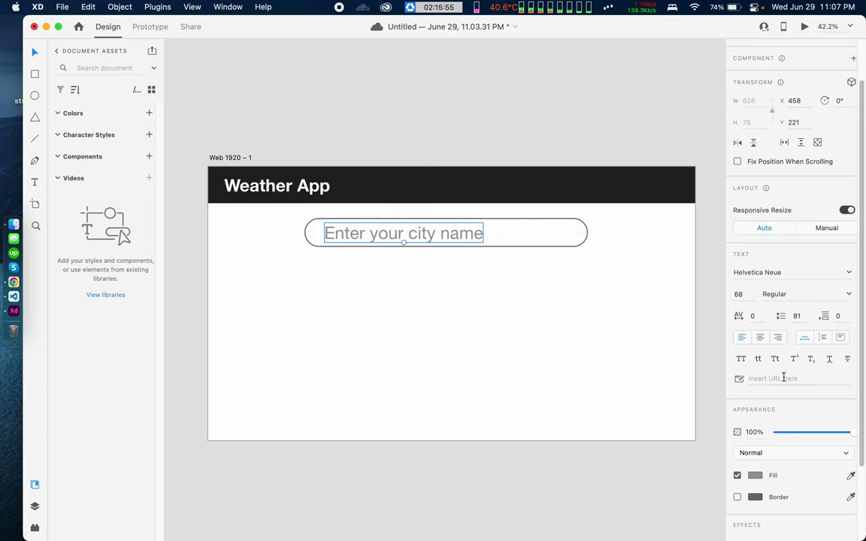
- Reduce the placeholder text's font size to 50
{"action": "scroll", "coordinate": [760, 463], "scroll_direction": "down", "scroll_amount": 4}
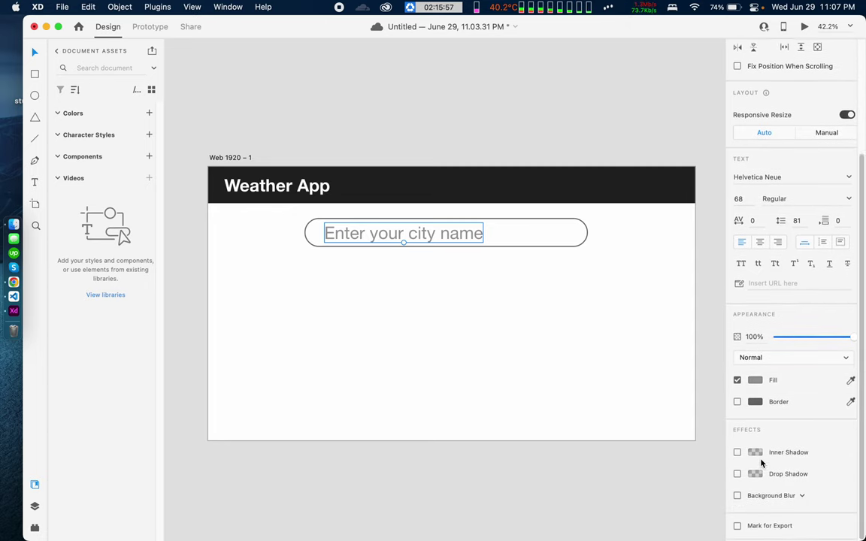
{"action": "scroll", "coordinate": [766, 376], "scroll_direction": "up", "scroll_amount": 6}
{"action": "left_click", "coordinate": [739, 345]}
{"action": "key", "text": "Down"}
{"action": "key", "text": "Down"}
{"action": "key", "text": "Down"}
{"action": "key", "text": "Down"}
{"action": "key", "text": "Down"}
{"action": "key", "text": "Down"}
{"action": "key", "text": "Down"}
{"action": "key", "text": "Down"}
{"action": "key", "text": "Down"}
{"action": "key", "text": "Down"}
{"action": "key", "text": "Down"}
{"action": "key", "text": "Down"}
{"action": "key", "text": "Down"}
{"action": "key", "text": "Down"}
{"action": "key", "text": "Down"}
{"action": "key", "text": "Down"}
{"action": "key", "text": "Down"}
{"action": "key", "text": "Down"}
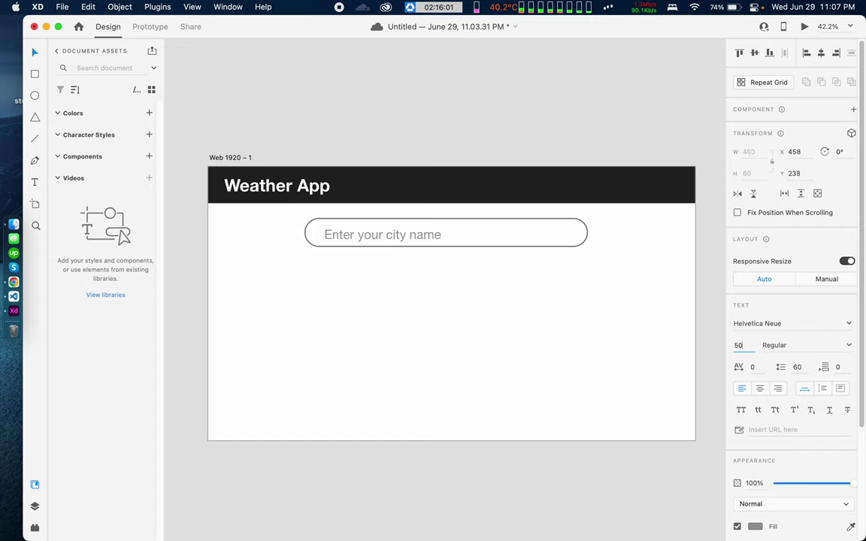
- Move the "Enter your city name" text to about X 449, Y 231 to centre it vertically in the search box
{"action": "left_click", "coordinate": [348, 236]}
{"action": "left_click_drag", "start_coordinate": [348, 236], "coordinate": [344, 238]}
{"action": "left_click", "coordinate": [307, 290]}
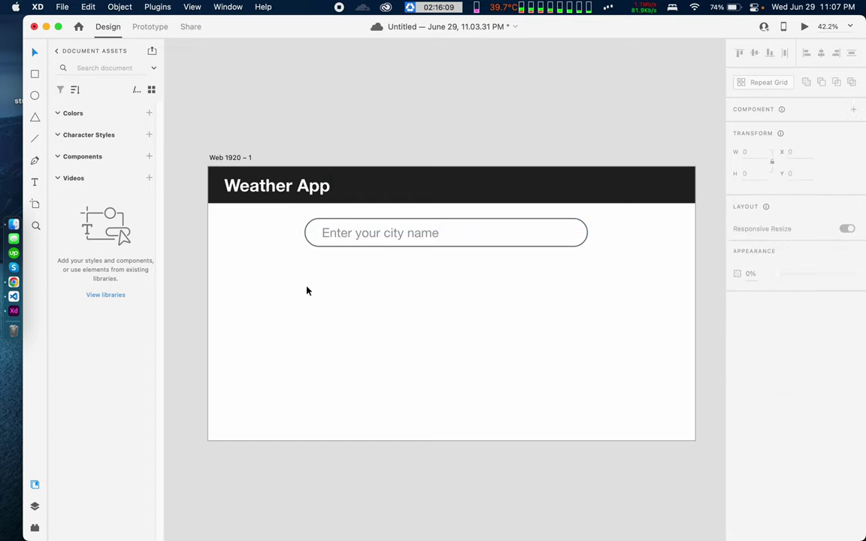
- Lighten the placeholder text's fill to #C1C1C1
{"action": "left_click", "coordinate": [359, 230]}
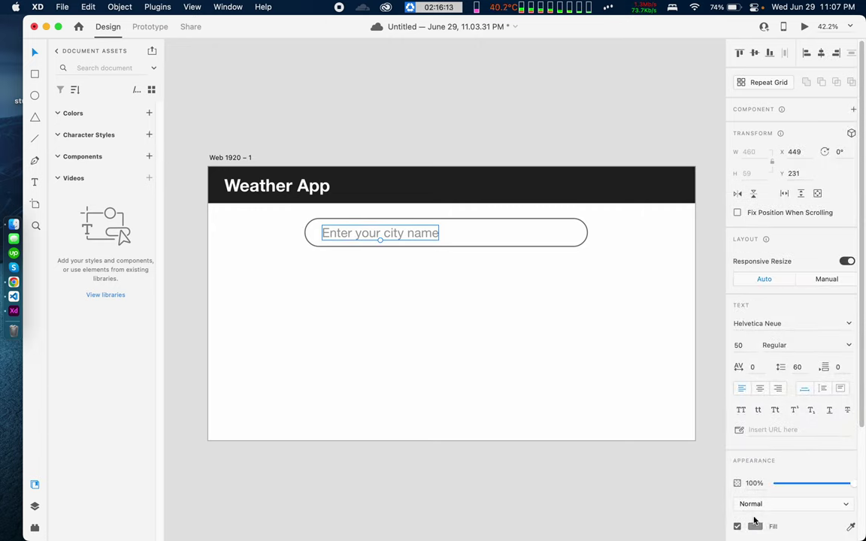
{"action": "left_click", "coordinate": [756, 526]}
{"action": "left_click_drag", "start_coordinate": [613, 431], "coordinate": [609, 416]}
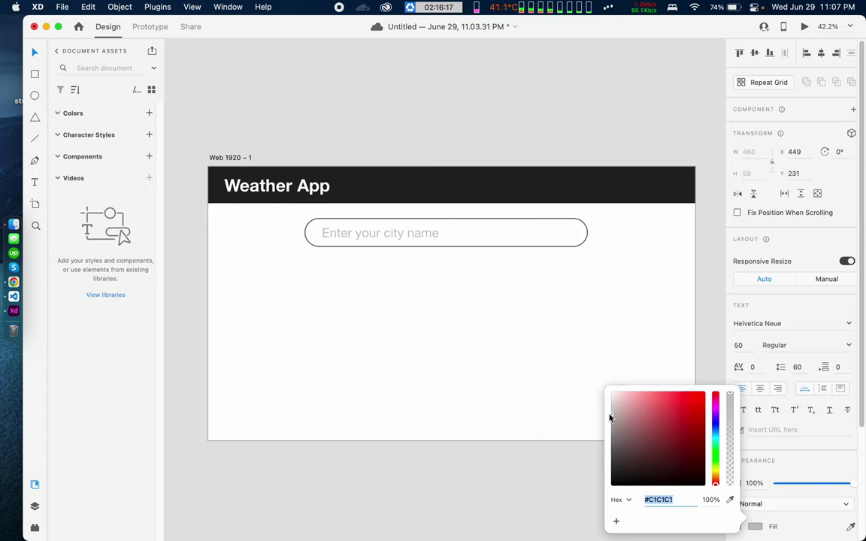
{"action": "left_click", "coordinate": [407, 332]}
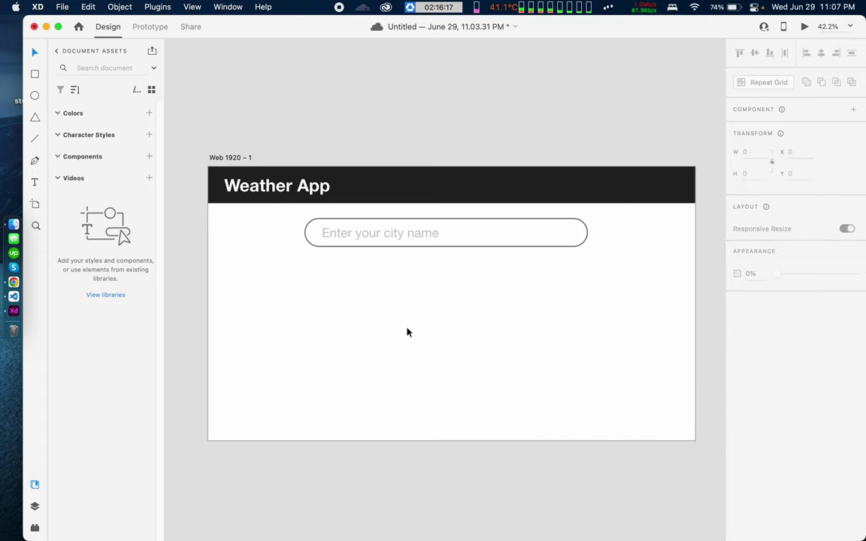
- Add a new text element reading "sdsd" in the empty area below the search box and select its content
{"action": "left_click", "coordinate": [35, 182]}
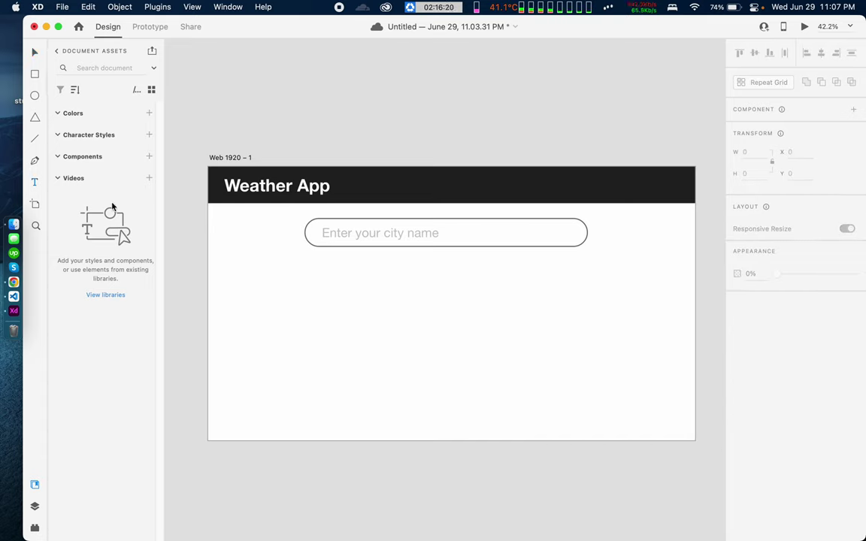
{"action": "left_click", "coordinate": [381, 317]}
{"action": "type", "text": "sdsd"}
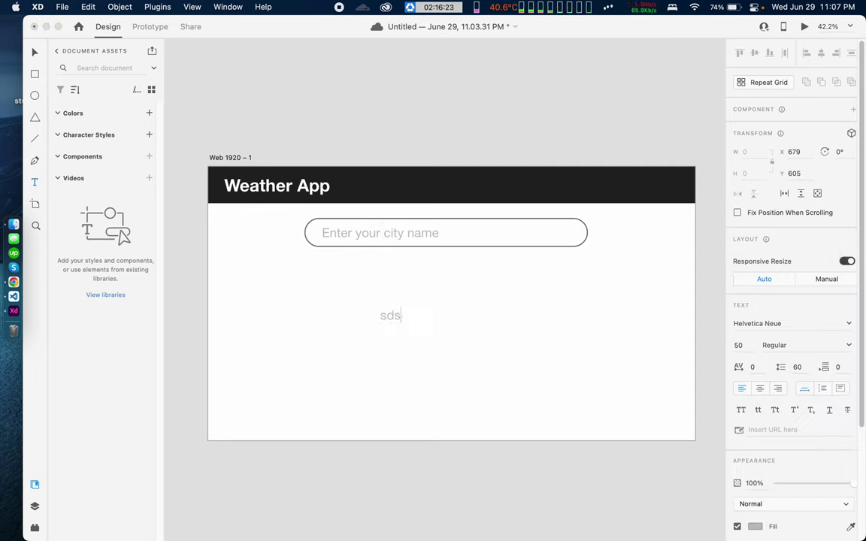
{"action": "double_click", "coordinate": [392, 318]}
{"action": "left_click", "coordinate": [392, 318]}
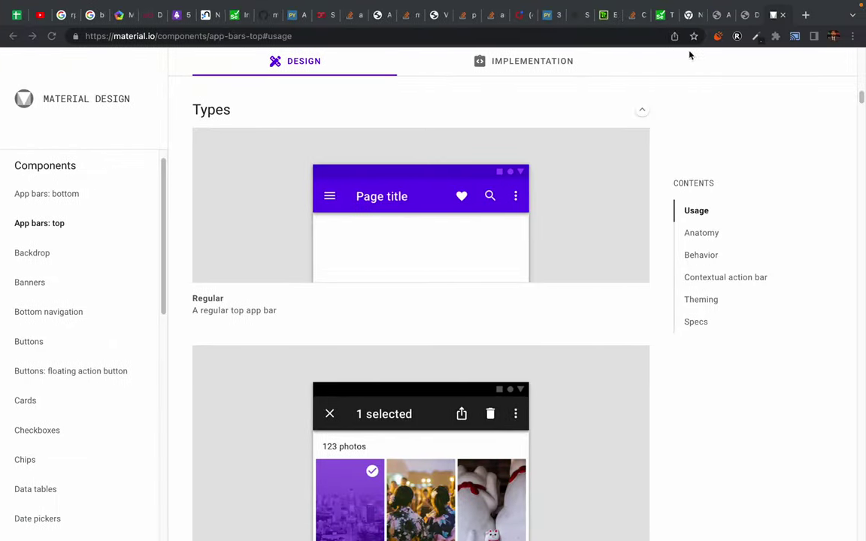
- Switch to the browser's weather.com home page in a new tab
{"action": "left_click", "coordinate": [806, 17]}
{"action": "type", "text": "weathe"}
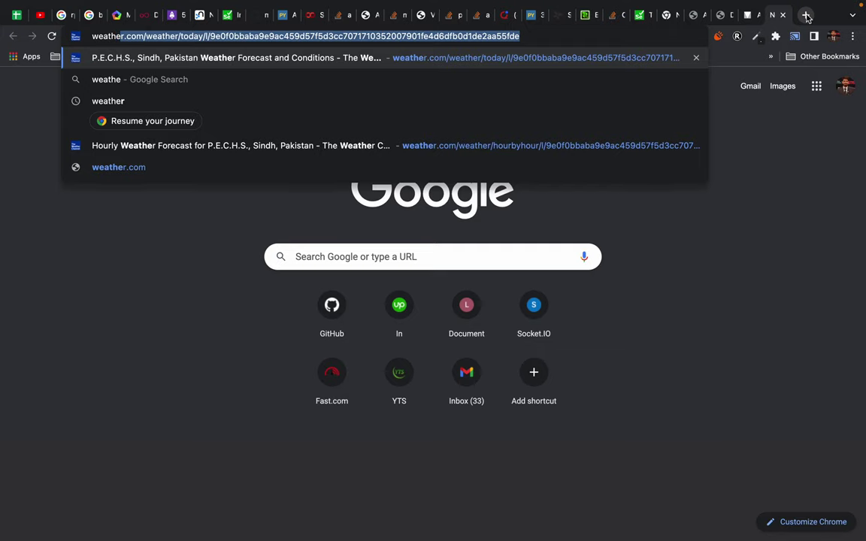
{"action": "key", "text": "Return"}
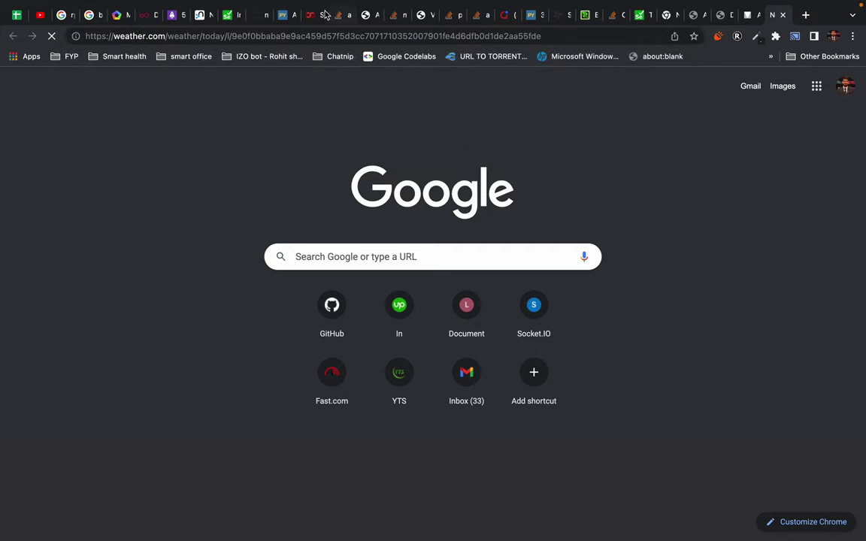
{"action": "left_click_drag", "start_coordinate": [165, 35], "coordinate": [692, 76]}
{"action": "key", "text": "BackSpace"}
{"action": "key", "text": "Return"}
- Search the web for "weather" from the address bar
{"action": "left_click", "coordinate": [154, 38]}
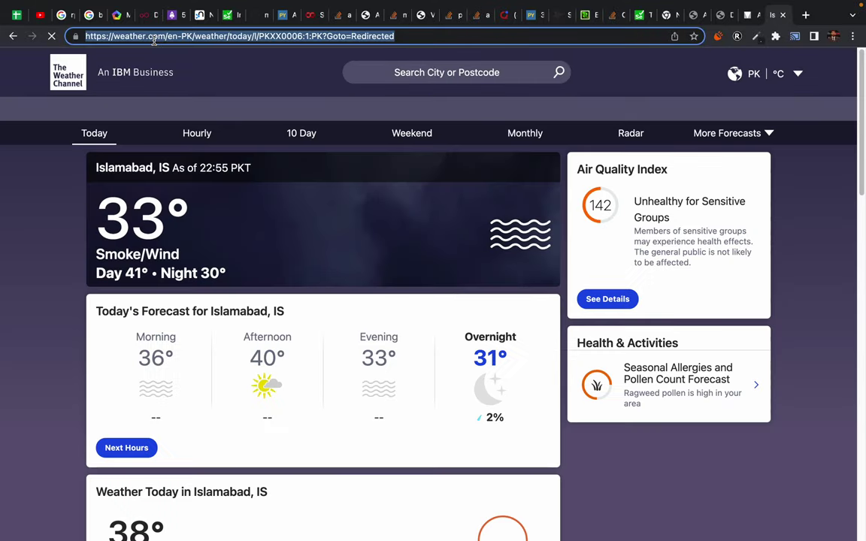
{"action": "type", "text": "weather"}
{"action": "key", "text": "BackSpace"}
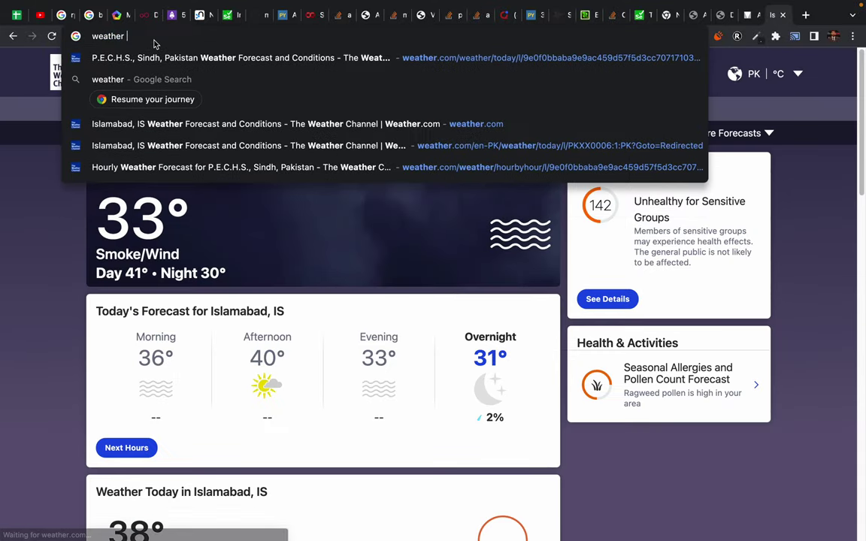
{"action": "key", "text": "Return"}
- Return to the weather.com page and examine how its current-conditions and daily forecast sections are laid out
{"action": "left_click", "coordinate": [13, 36]}
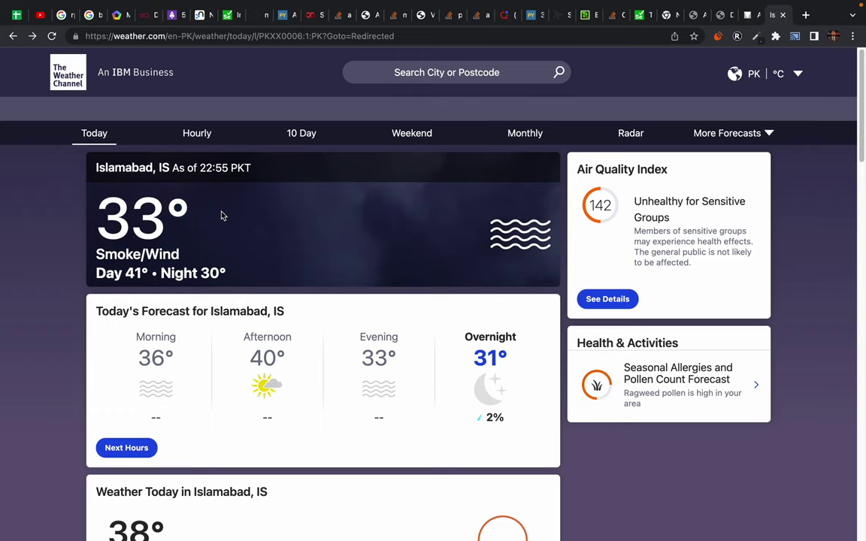
{"action": "scroll", "coordinate": [81, 364], "scroll_direction": "down", "scroll_amount": 3}
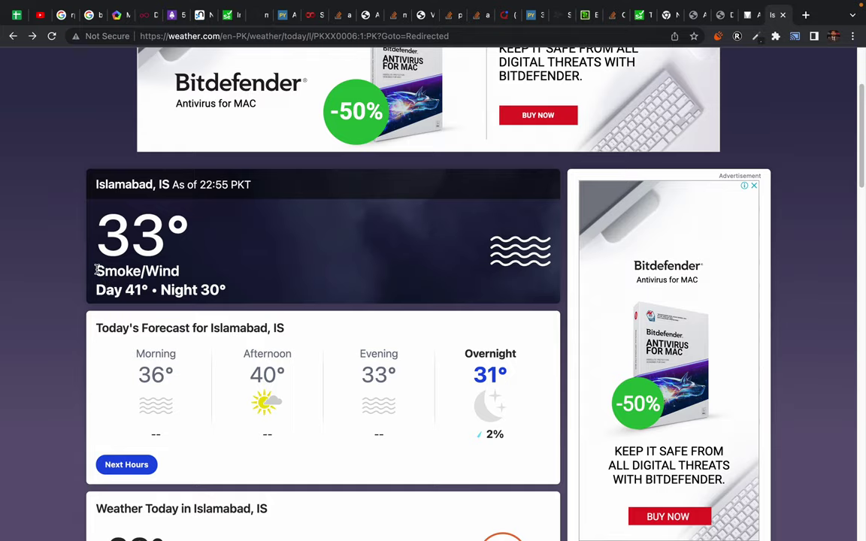
{"action": "scroll", "coordinate": [190, 430], "scroll_direction": "down", "scroll_amount": 4}
{"action": "scroll", "coordinate": [190, 430], "scroll_direction": "down", "scroll_amount": 5}
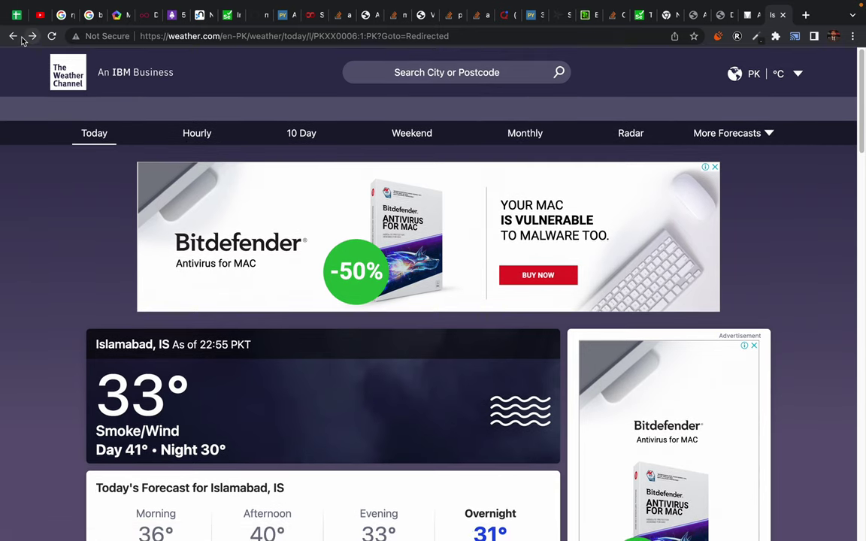
- Search Google for "weather", enlarge the page to 175% and examine the temperature display
{"action": "left_click", "coordinate": [20, 38]}
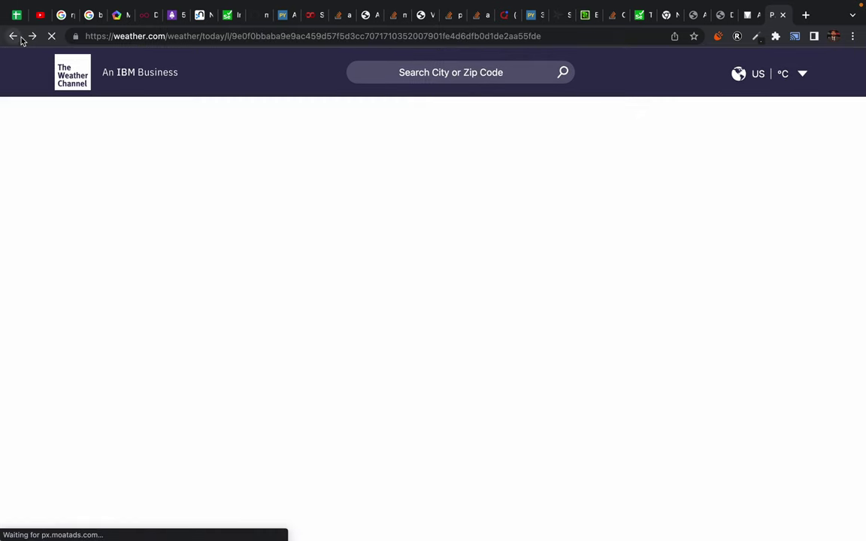
{"action": "left_click", "coordinate": [13, 36]}
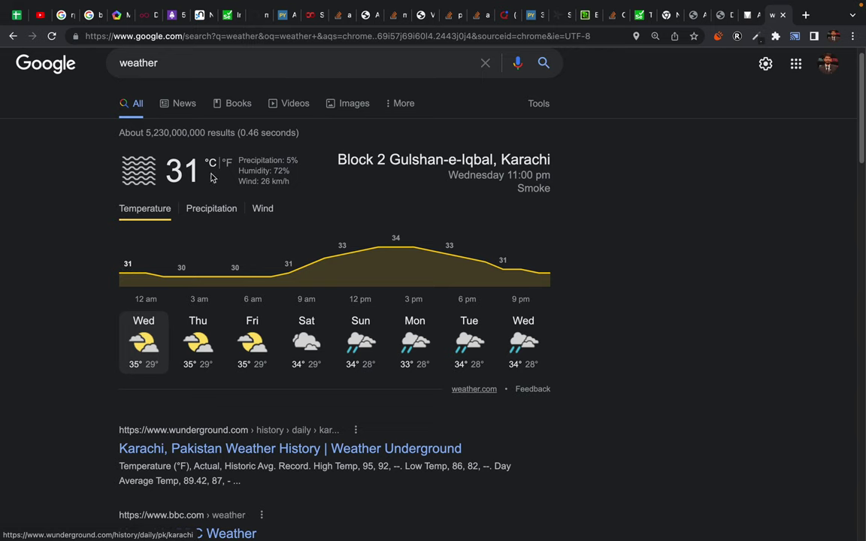
{"action": "left_click", "coordinate": [152, 54]}
{"action": "key", "text": "Return"}
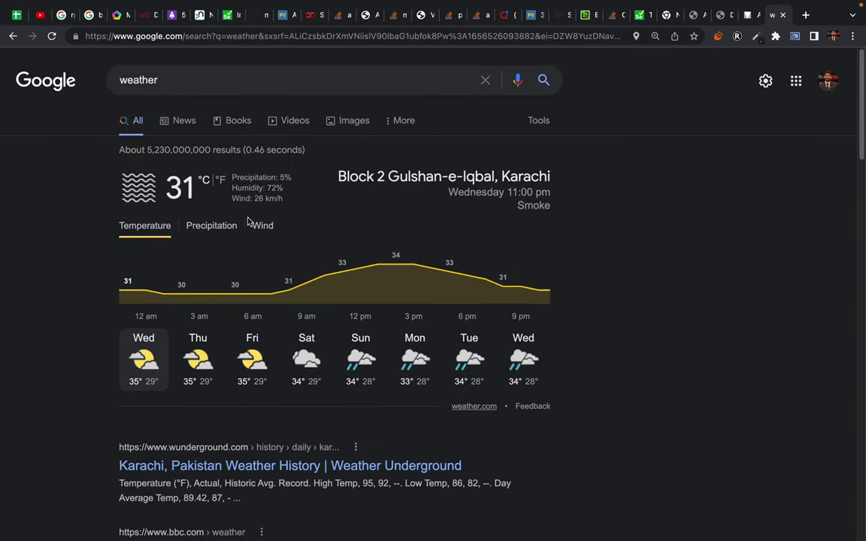
{"action": "key", "text": "super+plus"}
{"action": "key", "text": "super+plus"}
{"action": "key", "text": "super+plus"}
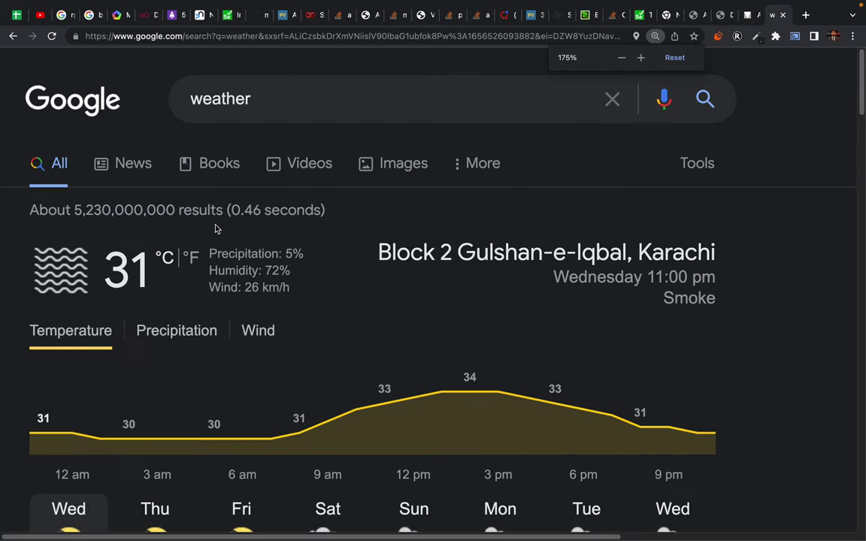
{"action": "triple_click", "coordinate": [151, 275]}
{"action": "left_click", "coordinate": [165, 279]}
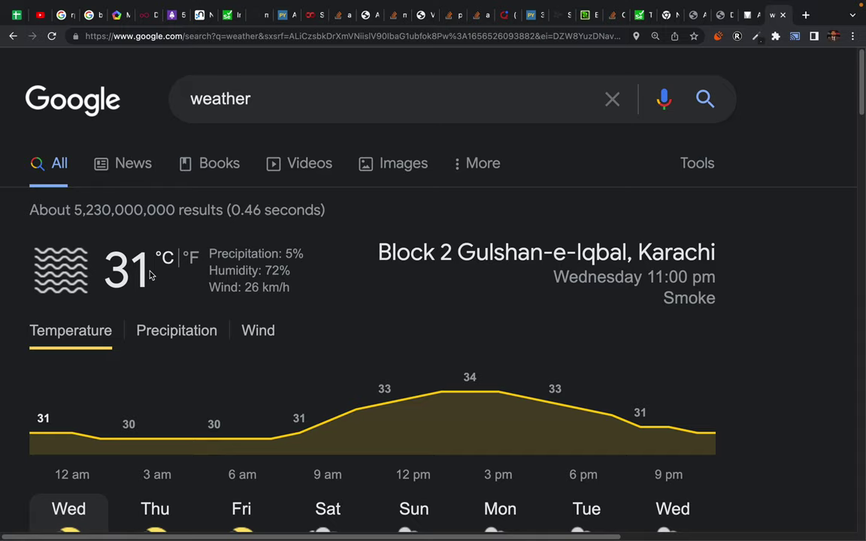
- Switch to Adobe XD and rearrange the desktops so its full-screen window sits beside the browser
{"action": "key", "text": "ctrl+Left"}
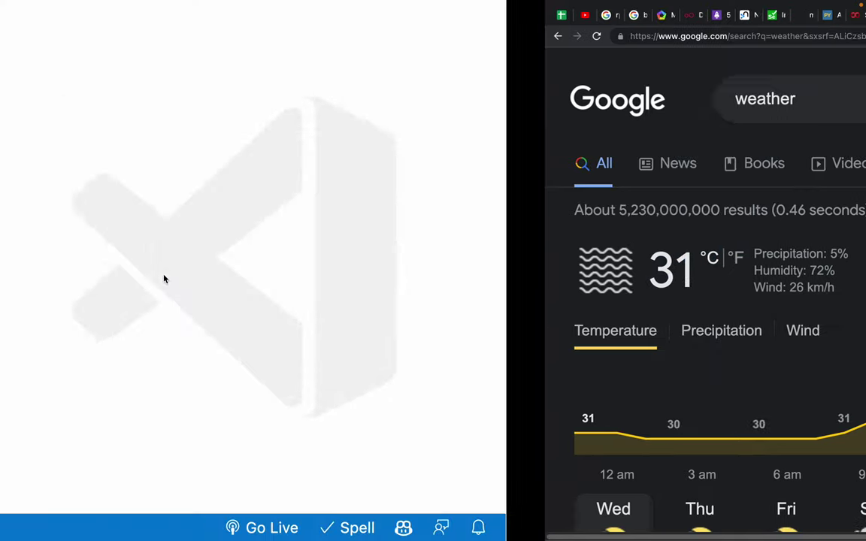
{"action": "key", "text": "ctrl+Left"}
{"action": "key", "text": "ctrl+Up"}
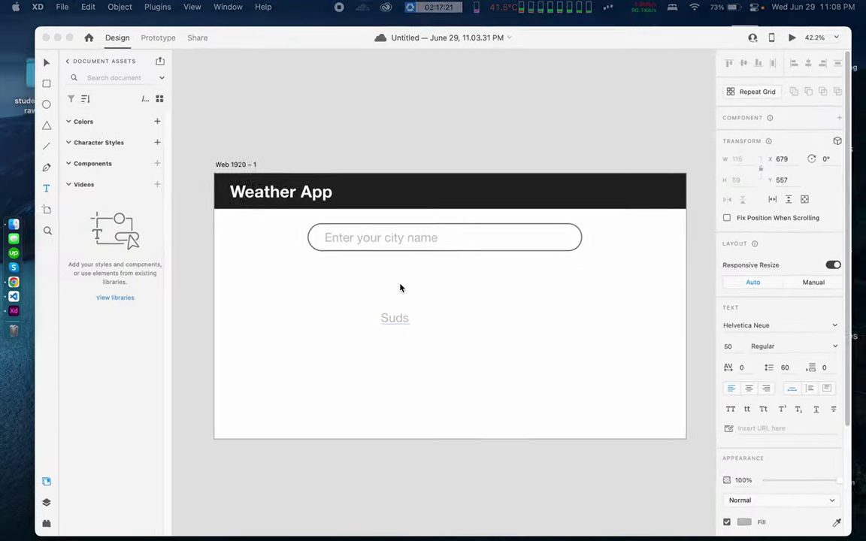
{"action": "key", "text": "ctrl+Up"}
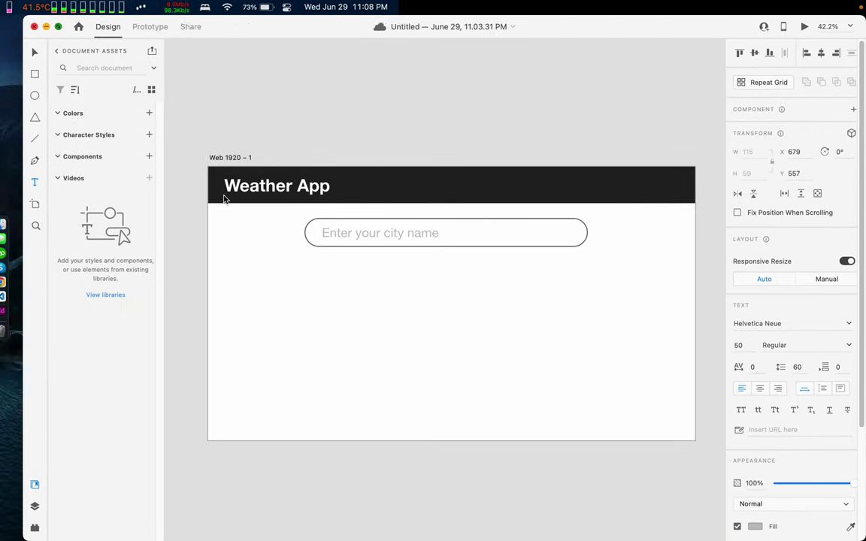
{"action": "key", "text": "ctrl+Up"}
{"action": "left_click_drag", "start_coordinate": [364, 38], "coordinate": [502, 52]}
{"action": "left_click", "coordinate": [502, 53]}
- Switch back to the browser and examine the precipitation, humidity and wind details in the Google weather result
{"action": "key", "text": "ctrl+Right"}
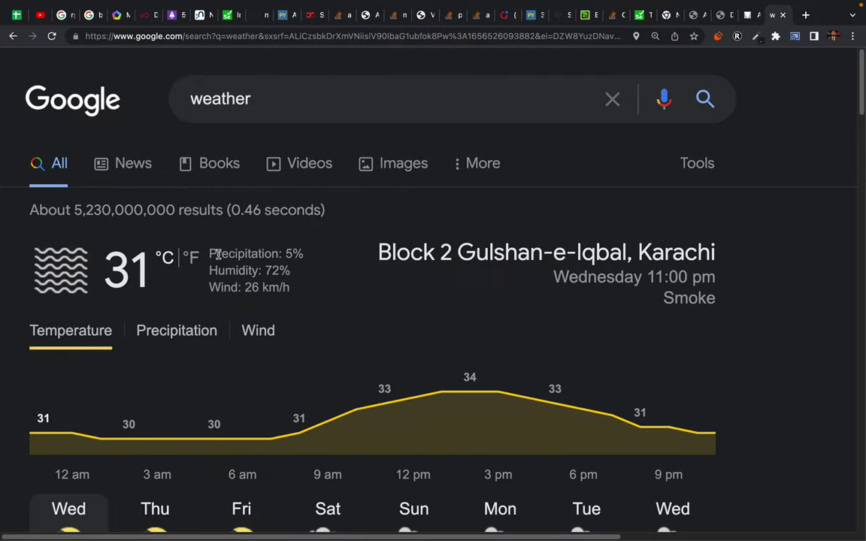
{"action": "left_click_drag", "start_coordinate": [212, 255], "coordinate": [296, 254]}
{"action": "left_click", "coordinate": [299, 257]}
{"action": "scroll", "coordinate": [322, 339], "scroll_direction": "down", "scroll_amount": 2}
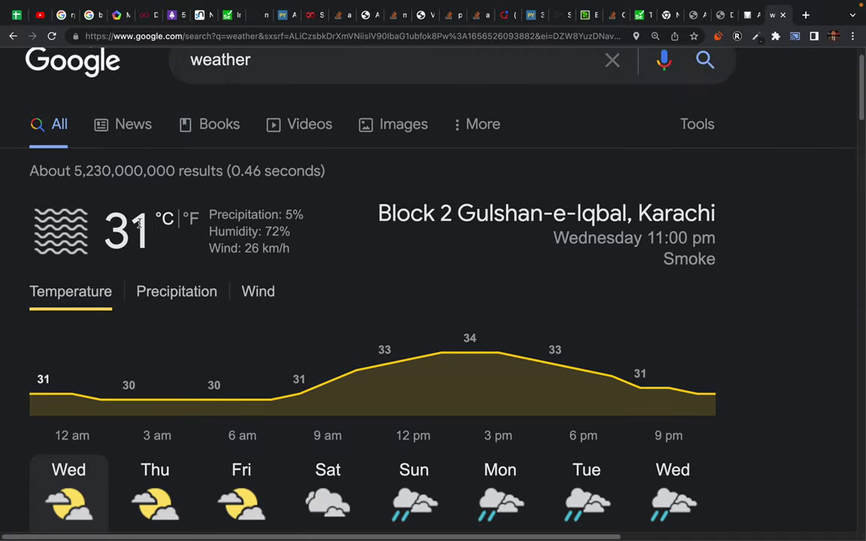
- Switch to Adobe XD and replace the sample text below the search box with "31"
{"action": "key", "text": "ctrl+Left"}
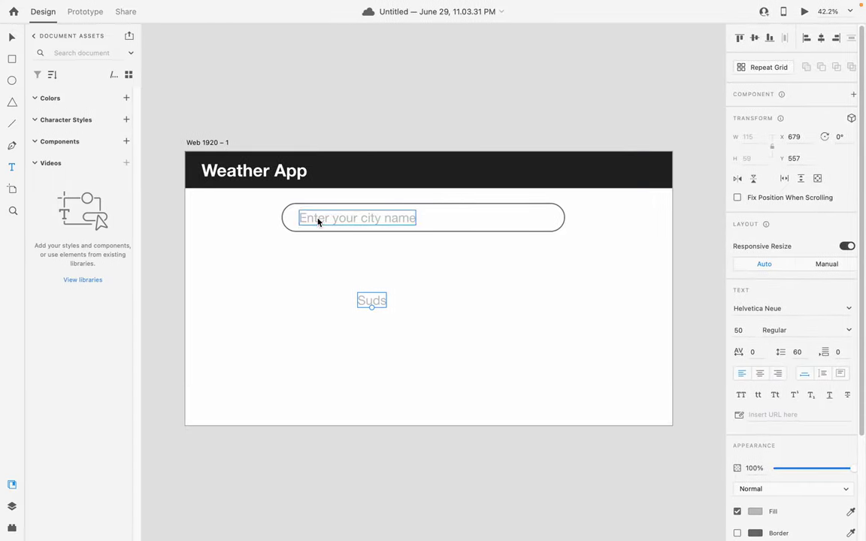
{"action": "double_click", "coordinate": [369, 299]}
{"action": "type", "text": "#"}
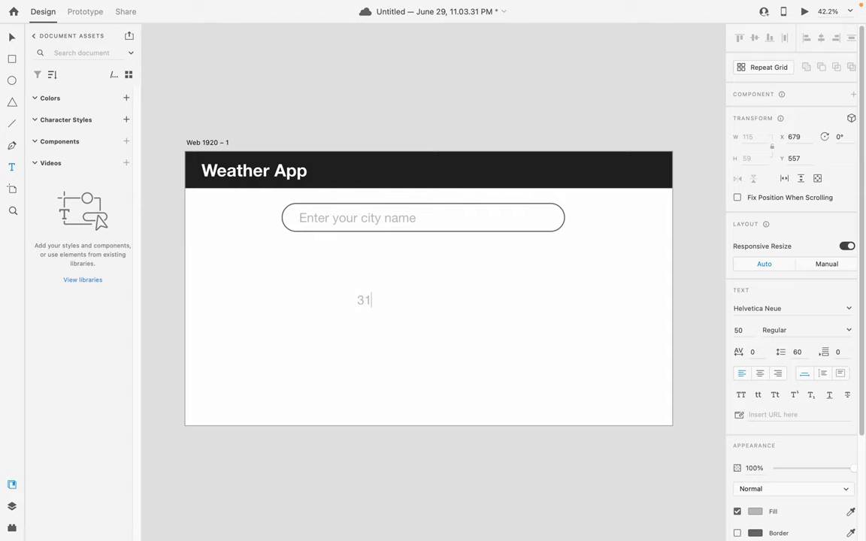
- Complete the temperature text as "31°C.", using the degree sign from the Google weather result
{"action": "key", "text": "ctrl+Right"}
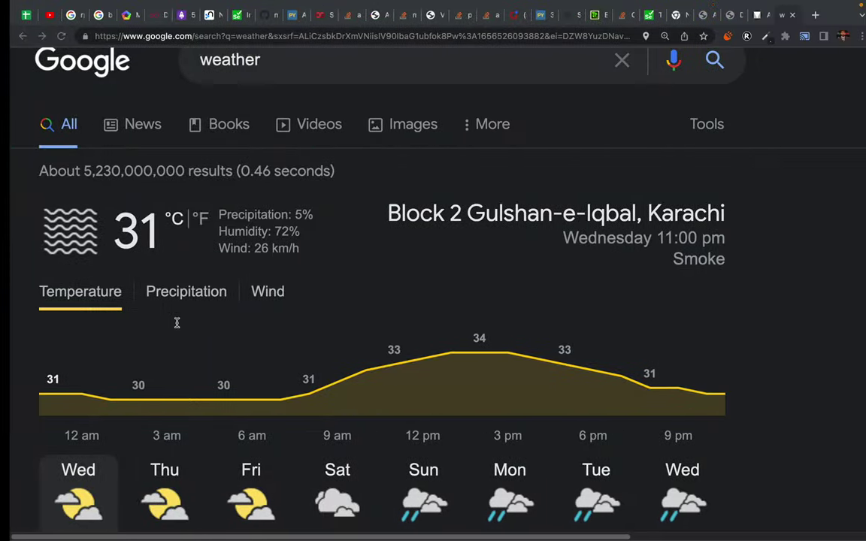
{"action": "left_click_drag", "start_coordinate": [155, 217], "coordinate": [160, 217]}
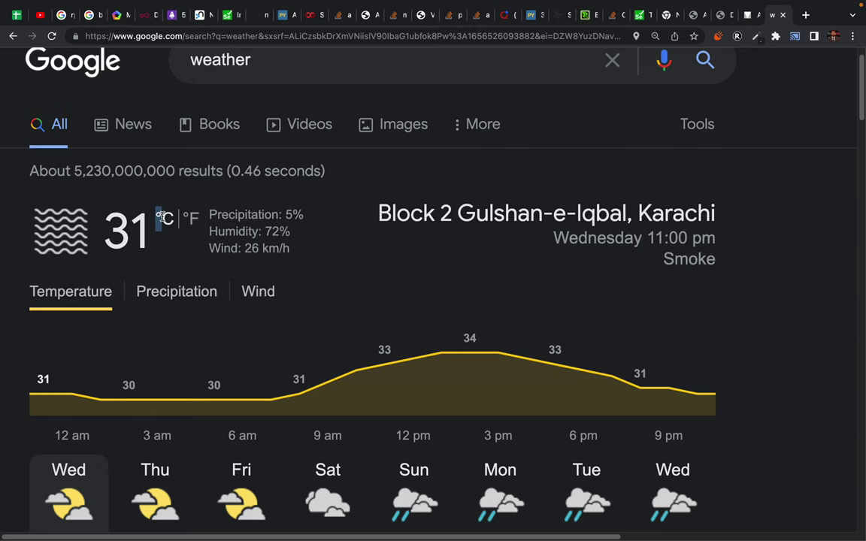
{"action": "key", "text": "ctrl+Left"}
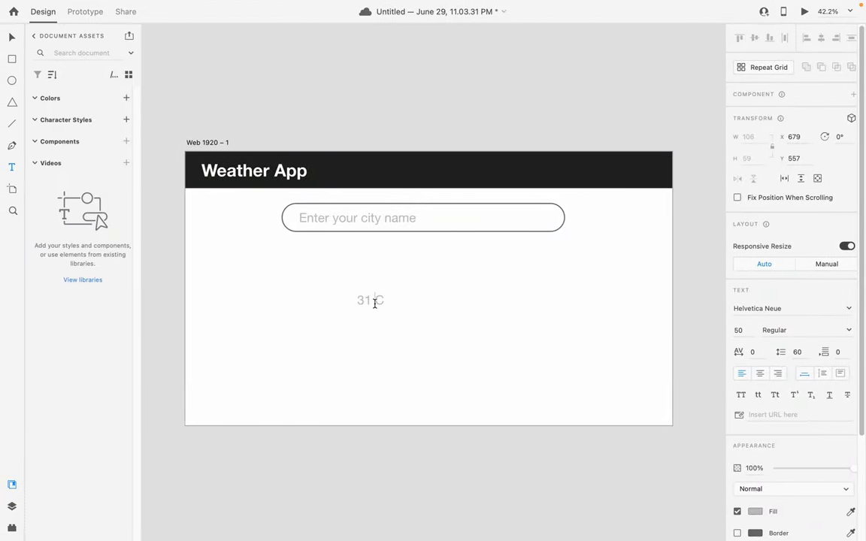
{"action": "type", "text": "°"}
{"action": "key", "text": "Left"}
{"action": "key", "text": "BackSpace"}
{"action": "key", "text": "ctrl+a"}
{"action": "key", "text": "BackSpace"}
{"action": "key", "text": "ctrl+z"}
{"action": "double_click", "coordinate": [379, 300]}
{"action": "left_click", "coordinate": [379, 300]}
- Check the Google weather details again and add a second line reading "humi" below the temperature
{"action": "key", "text": "ctrl+Right"}
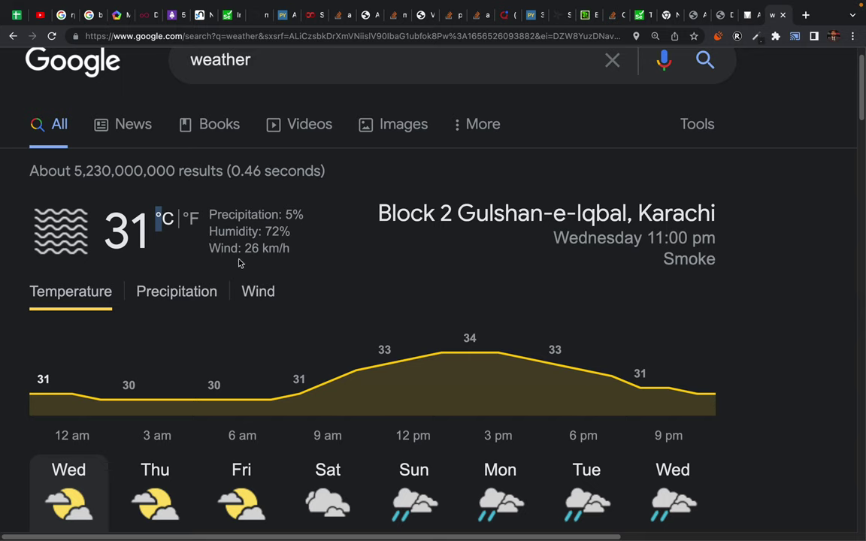
{"action": "key", "text": "ctrl+Left"}
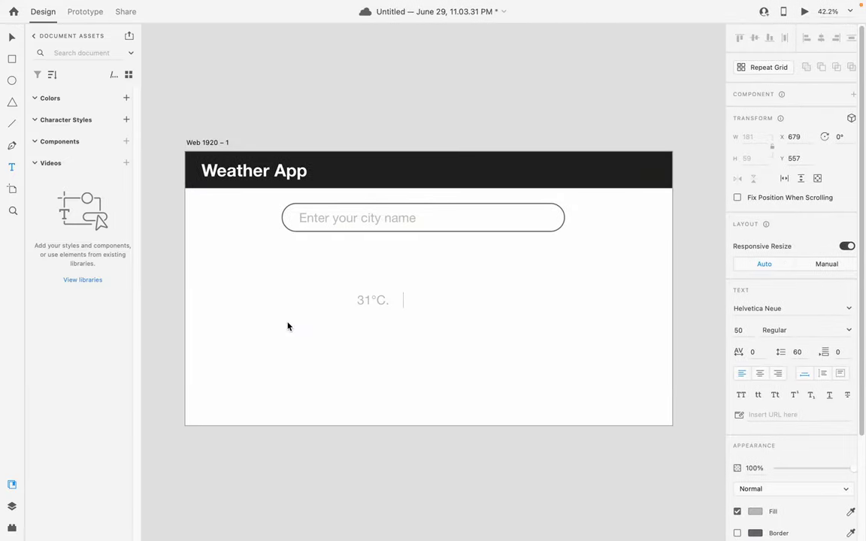
{"action": "key", "text": "Return"}
{"action": "type", "text": "humi"}
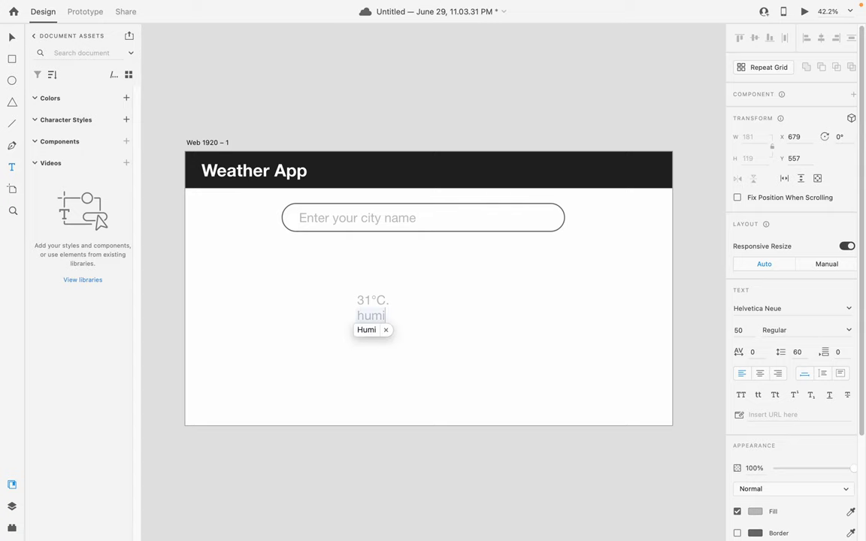
- Copy the lines "Precipitation: 5%", "Humidity: 72%" and "Wind: 26 km/h" from the Google weather result and paste them below the temperature in the mockup
{"action": "key", "text": "ctrl+Right"}
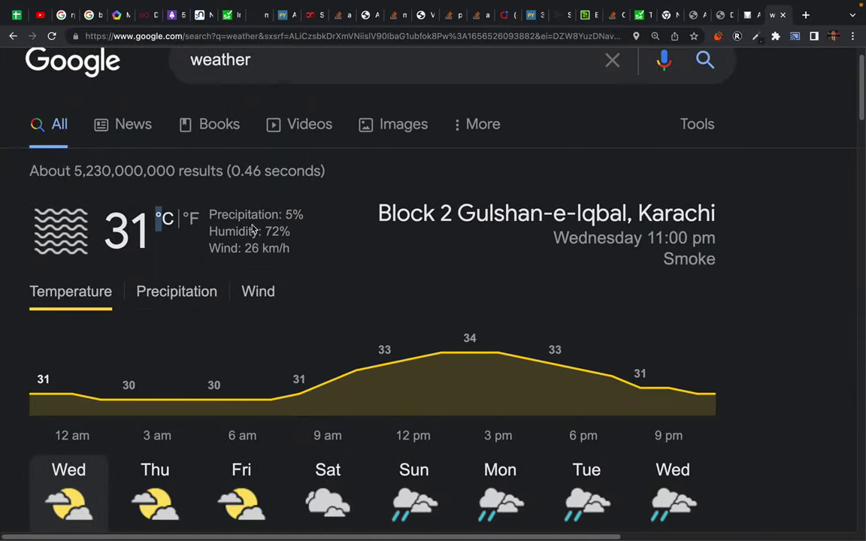
{"action": "left_click_drag", "start_coordinate": [211, 216], "coordinate": [305, 246]}
{"action": "key", "text": "ctrl+c"}
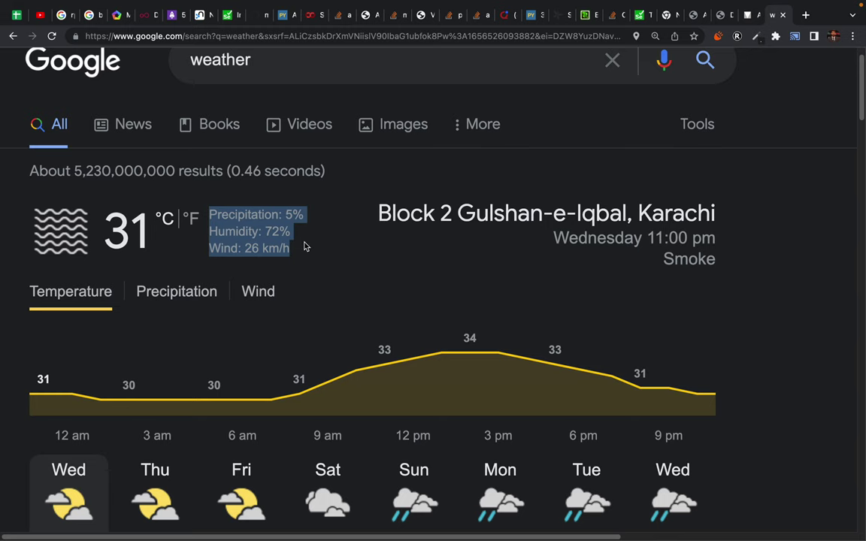
{"action": "key", "text": "ctrl+Left"}
{"action": "double_click", "coordinate": [367, 316]}
{"action": "left_click", "coordinate": [363, 315]}
{"action": "key", "text": "ctrl+v"}
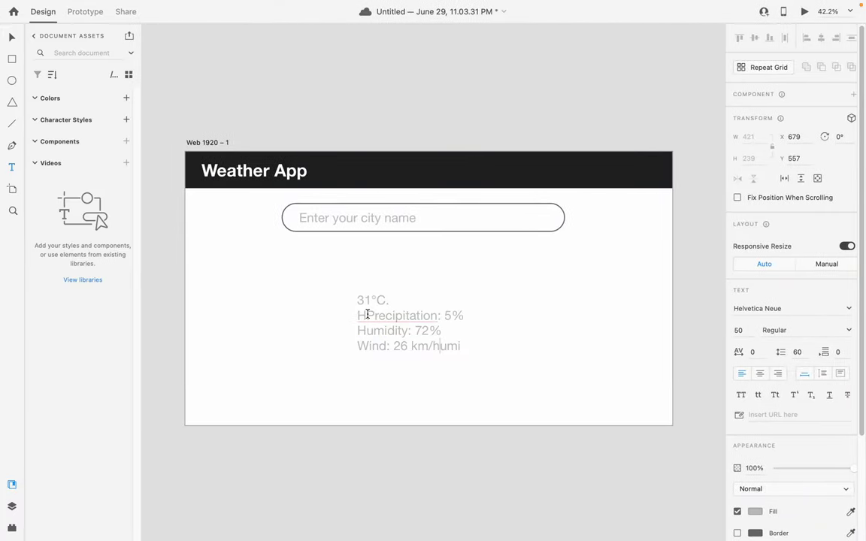
{"action": "key", "text": "BackSpace"}
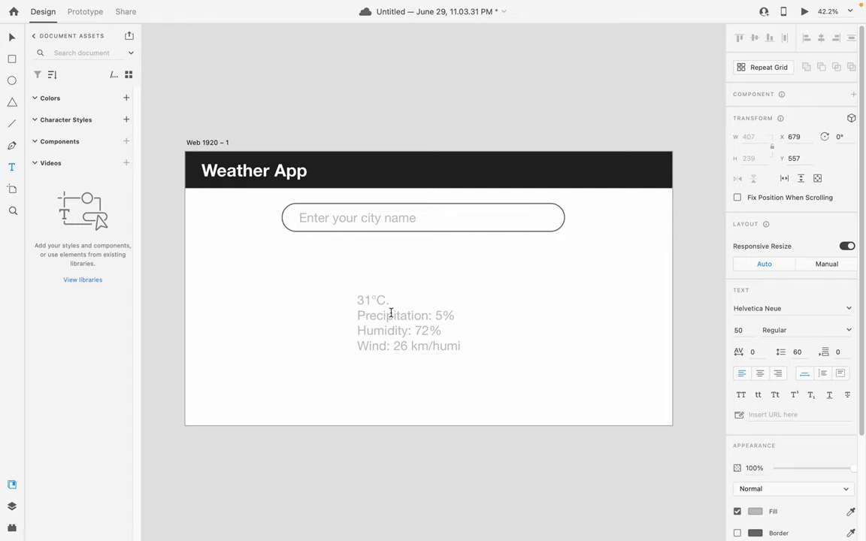
- Switch to the browser and examine the hourly temperature graph and the daily forecast's high and low temperatures
{"action": "left_click", "coordinate": [408, 332]}
{"action": "key", "text": "super+Tab"}
{"action": "left_click", "coordinate": [470, 275]}
{"action": "scroll", "coordinate": [301, 329], "scroll_direction": "down", "scroll_amount": 1}
{"action": "scroll", "coordinate": [301, 328], "scroll_direction": "down", "scroll_amount": 3}
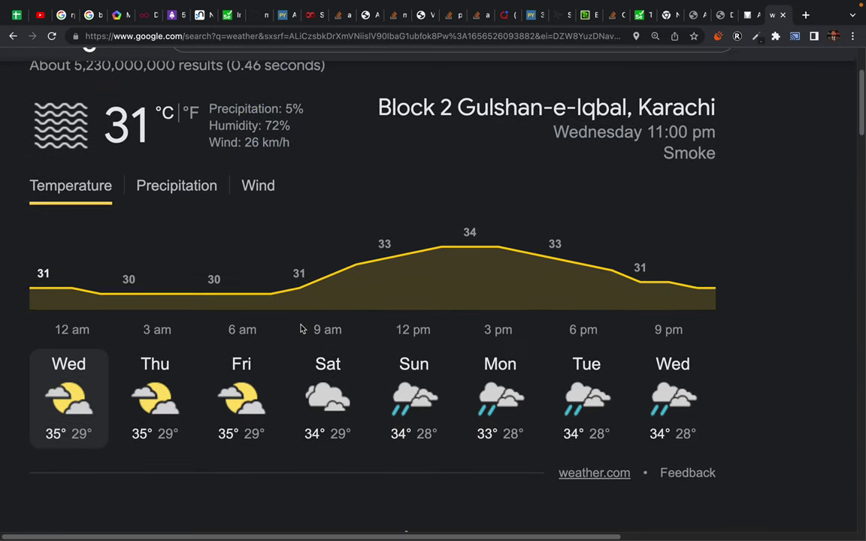
{"action": "scroll", "coordinate": [301, 329], "scroll_direction": "up", "scroll_amount": 3}
{"action": "scroll", "coordinate": [301, 329], "scroll_direction": "up", "scroll_amount": 1}
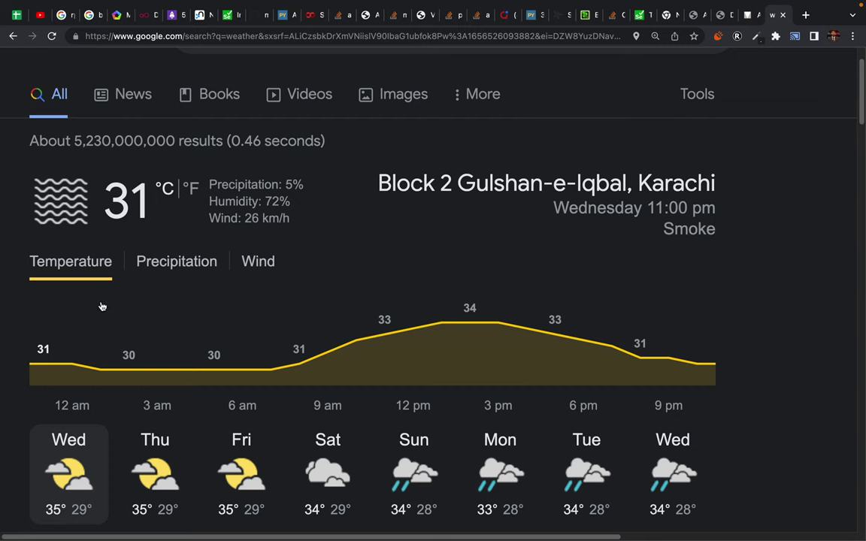
{"action": "scroll", "coordinate": [102, 305], "scroll_direction": "down", "scroll_amount": 2}
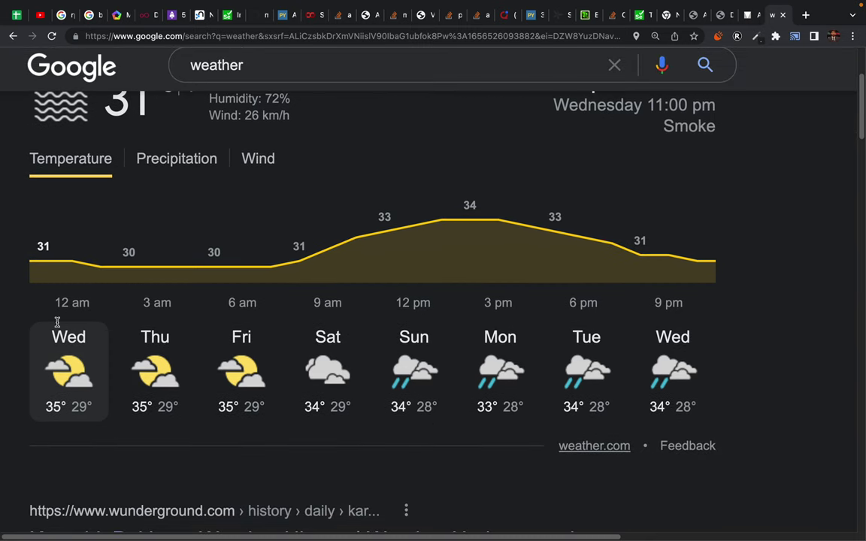
{"action": "left_click_drag", "start_coordinate": [45, 407], "coordinate": [96, 411]}
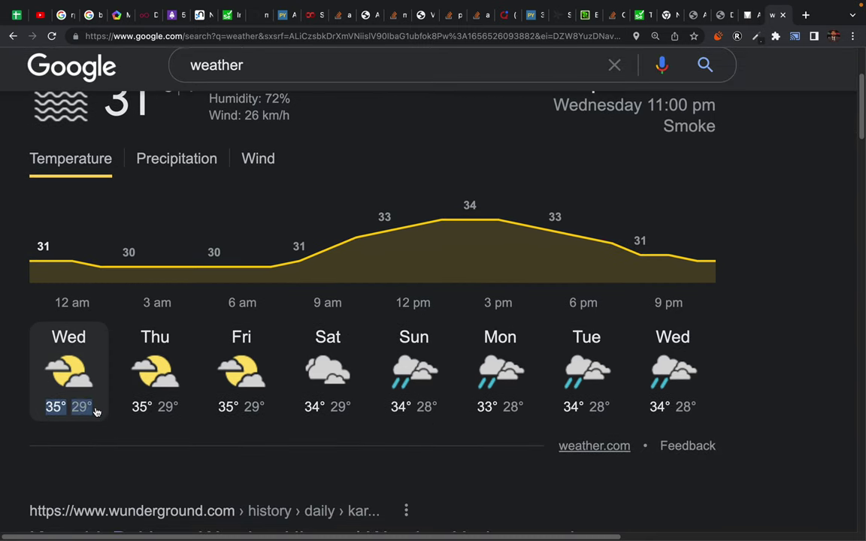
- Return to the mockup and insert a line reading "35°29°" between the temperature and the precipitation line
{"action": "key", "text": "super+Tab"}
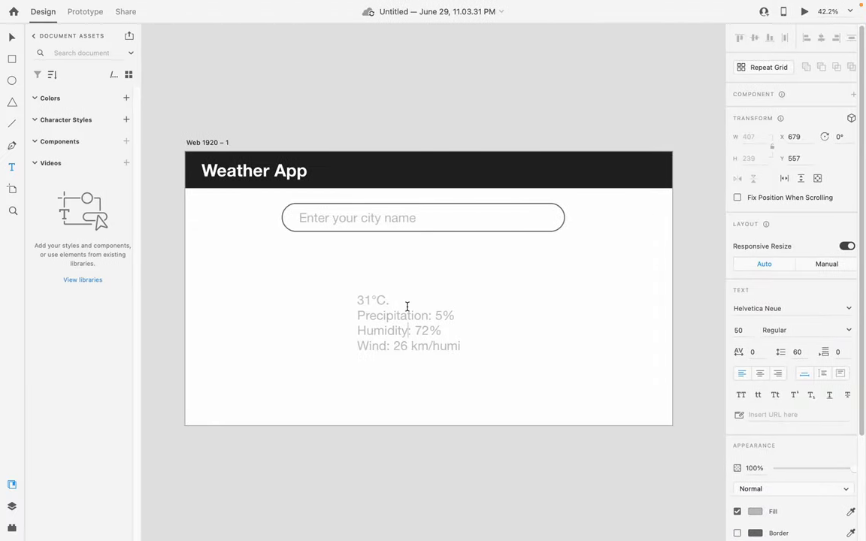
{"action": "key", "text": "Return"}
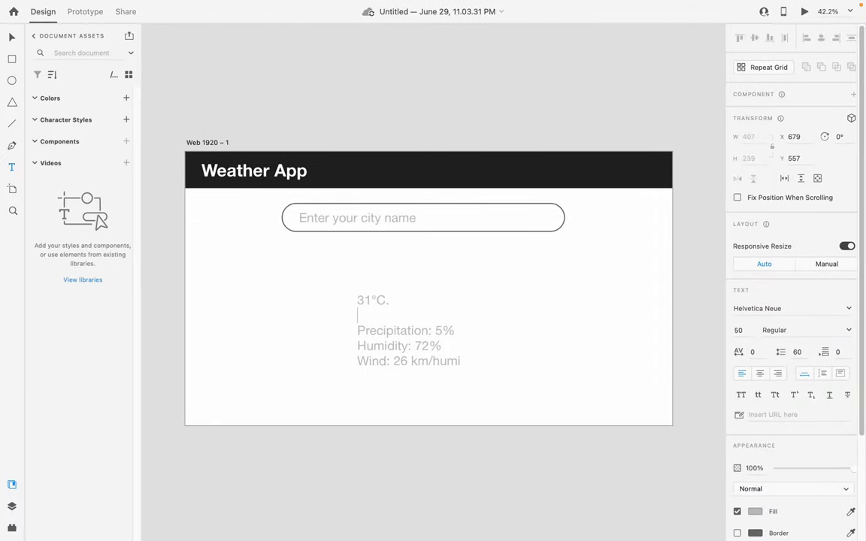
{"action": "type", "text": "35°29°"}
- Split the combined high and low line into two labelled lines, "Min: 29°" above "Max: 35°"
{"action": "key", "text": "shift+Left"}
{"action": "key", "text": "shift+Left"}
{"action": "key", "text": "shift+Left"}
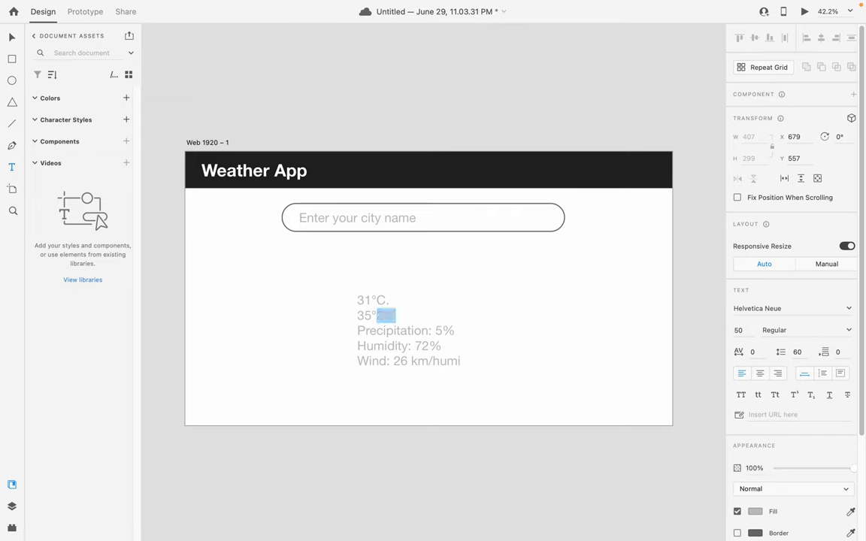
{"action": "key", "text": "BackSpace"}
{"action": "type", "text": "29°"}
{"action": "key", "text": "Return"}
{"action": "left_click", "coordinate": [357, 315]}
{"action": "type", "text": "Min: 29° "}
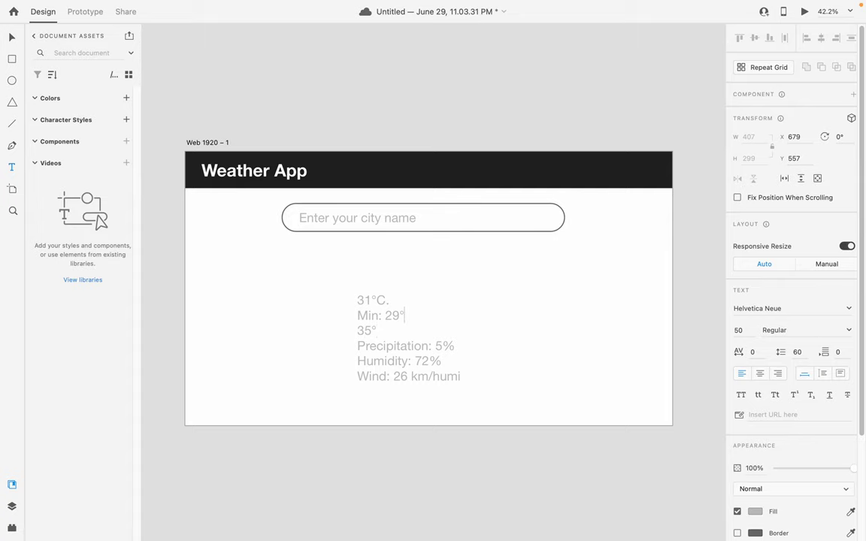
{"action": "type", "text": "Max:"}
- Switch to the Google weather result, open its weather.com source and examine today's forecast for Karachi
{"action": "key", "text": "ctrl+Right"}
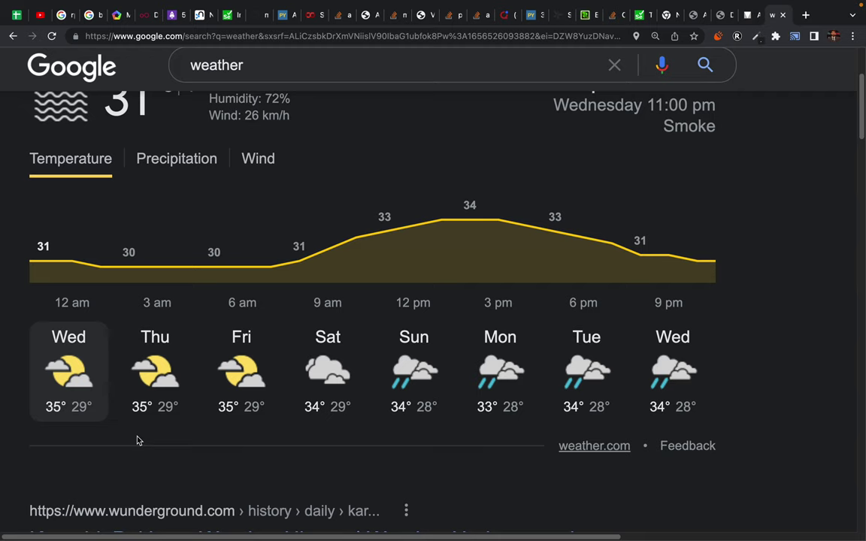
{"action": "scroll", "coordinate": [172, 253], "scroll_direction": "up", "scroll_amount": 2}
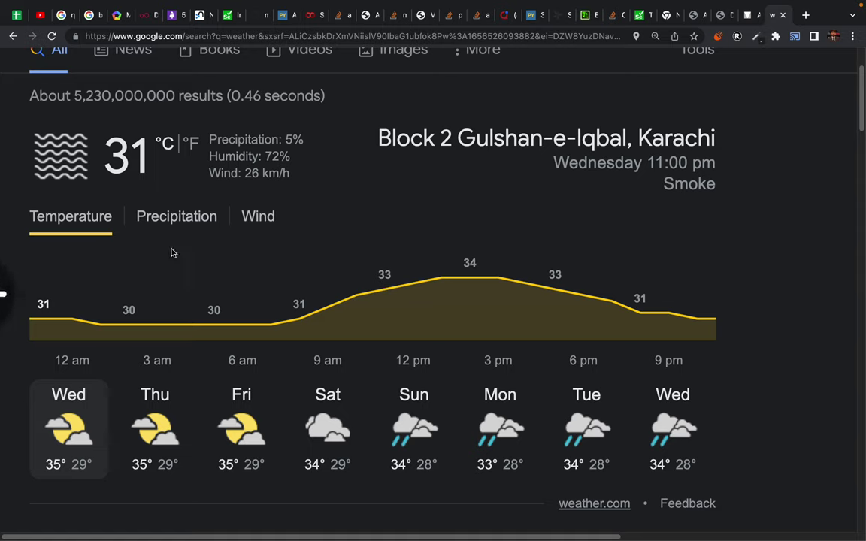
{"action": "left_click", "coordinate": [587, 502]}
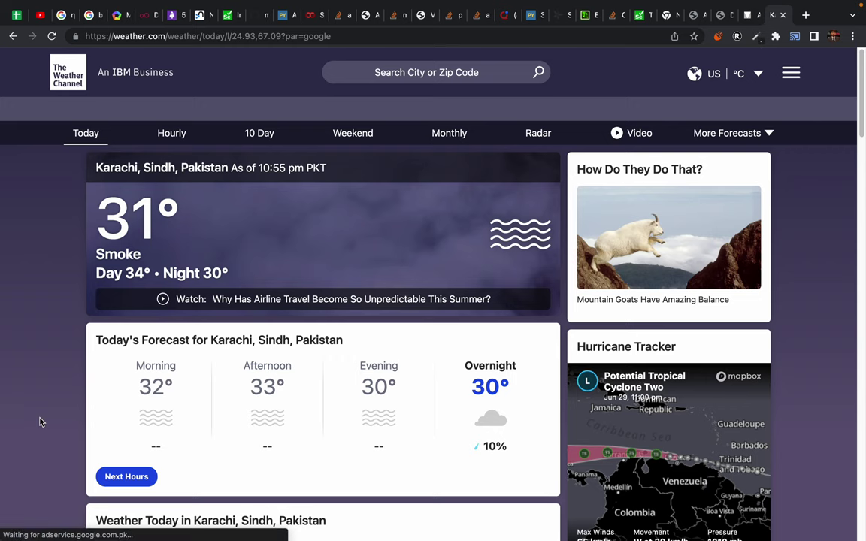
{"action": "scroll", "coordinate": [41, 422], "scroll_direction": "down", "scroll_amount": 2}
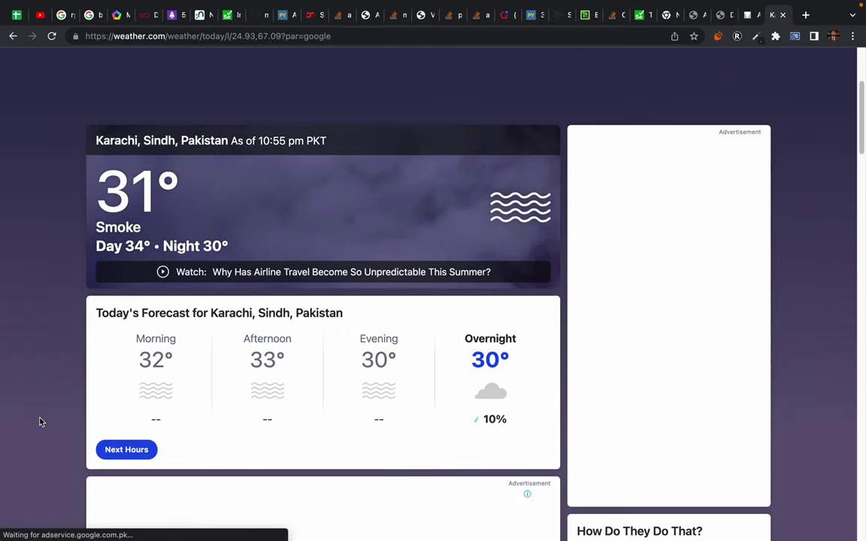
{"action": "scroll", "coordinate": [41, 422], "scroll_direction": "down", "scroll_amount": 1}
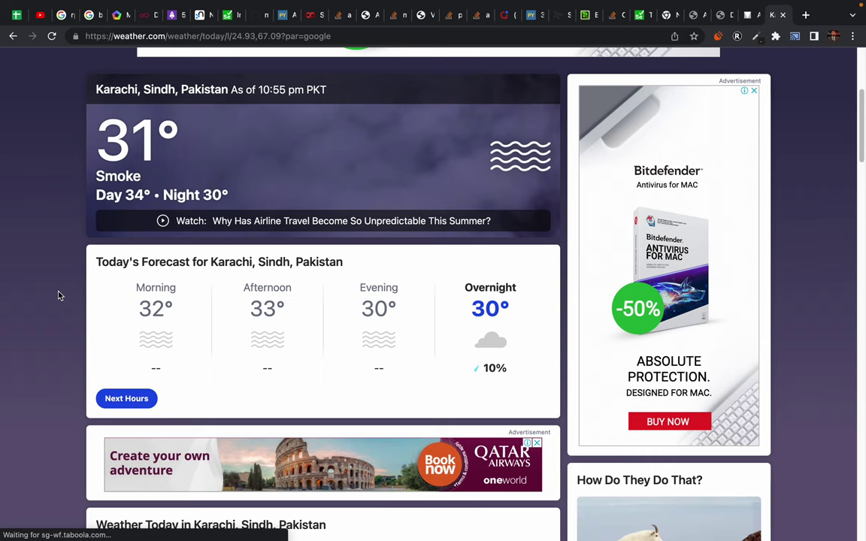
{"action": "scroll", "coordinate": [60, 295], "scroll_direction": "down", "scroll_amount": 5}
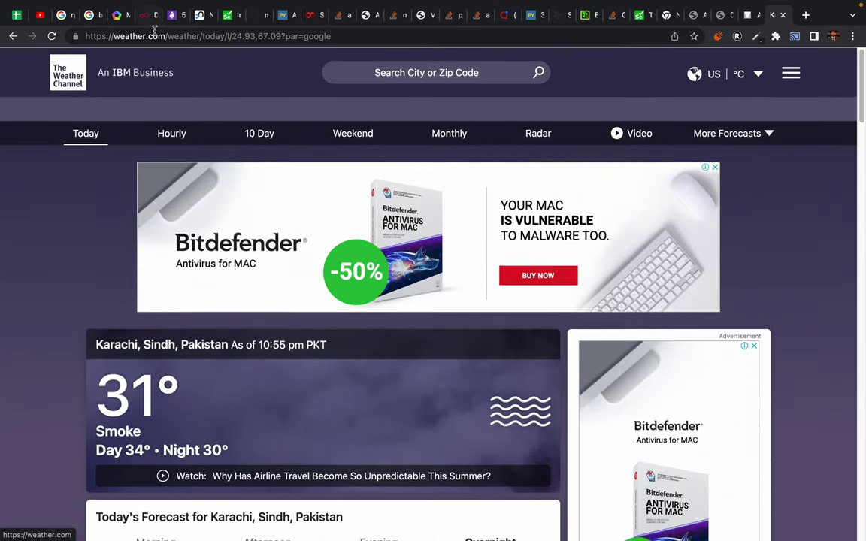
- Search the web for "accu weather" and open the AccuWeather home page
{"action": "left_click", "coordinate": [155, 36]}
{"action": "type", "text": "ac"}
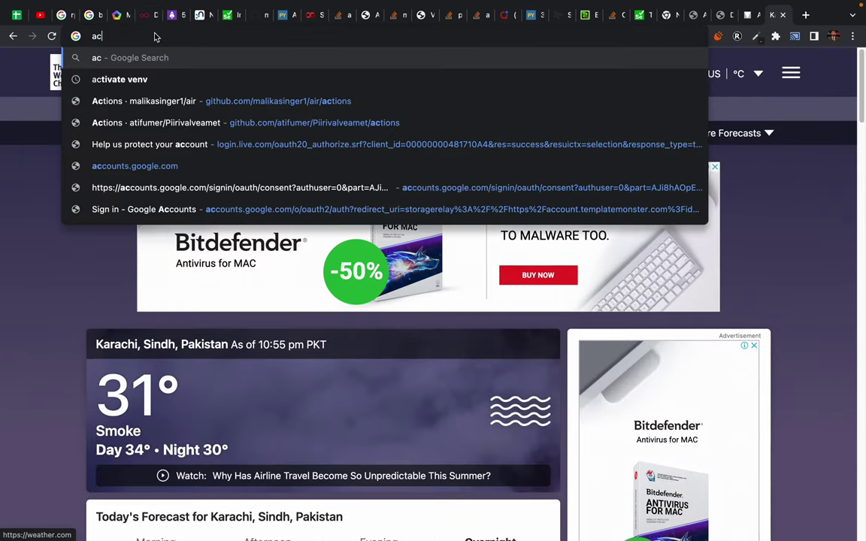
{"action": "type", "text": "cu weather"}
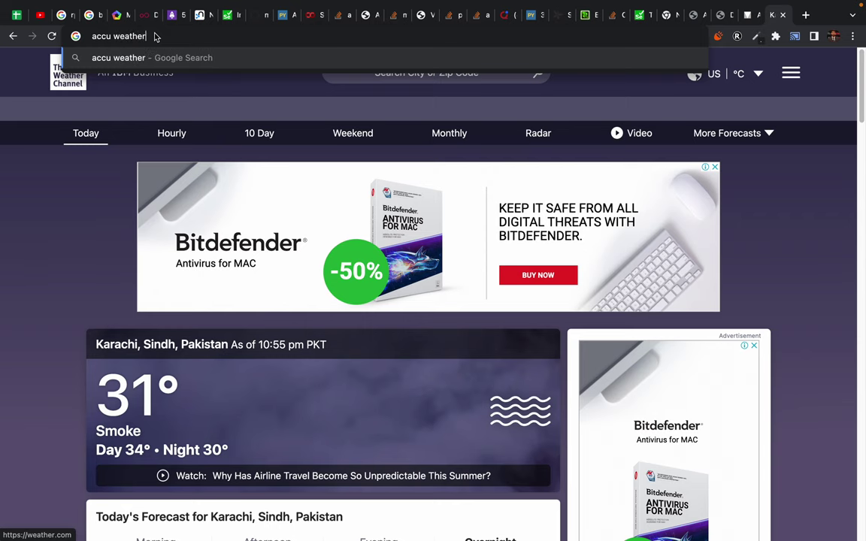
{"action": "key", "text": "Return"}
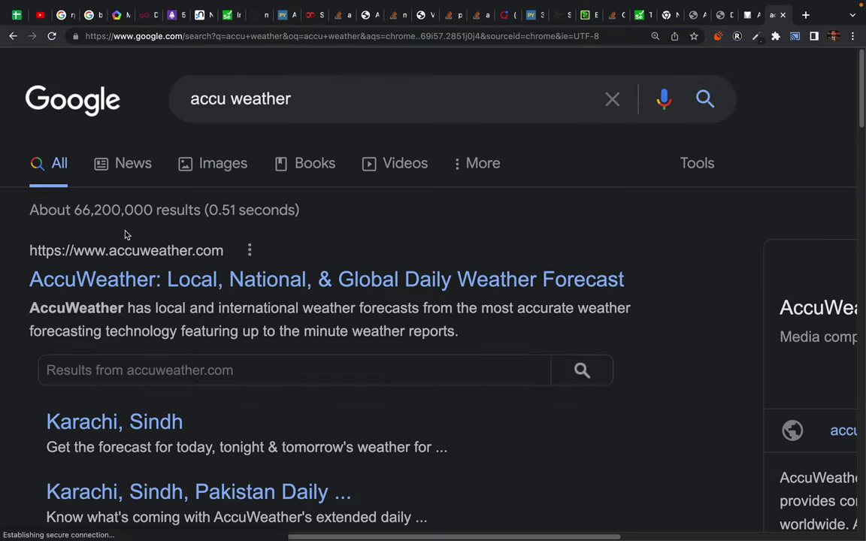
{"action": "left_click", "coordinate": [135, 280]}
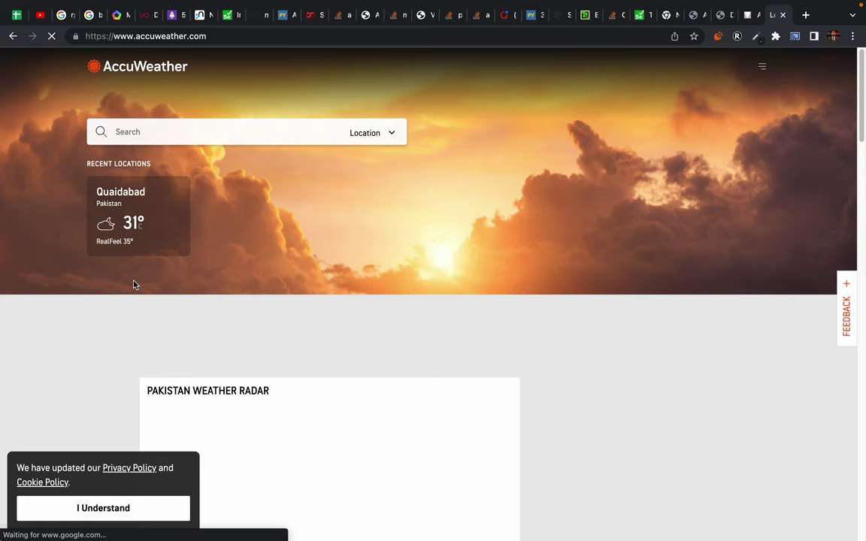
- Start a location search for "karac" on AccuWeather, allow the site's notifications and reload the page
{"action": "left_click", "coordinate": [136, 132]}
{"action": "type", "text": "karac"}
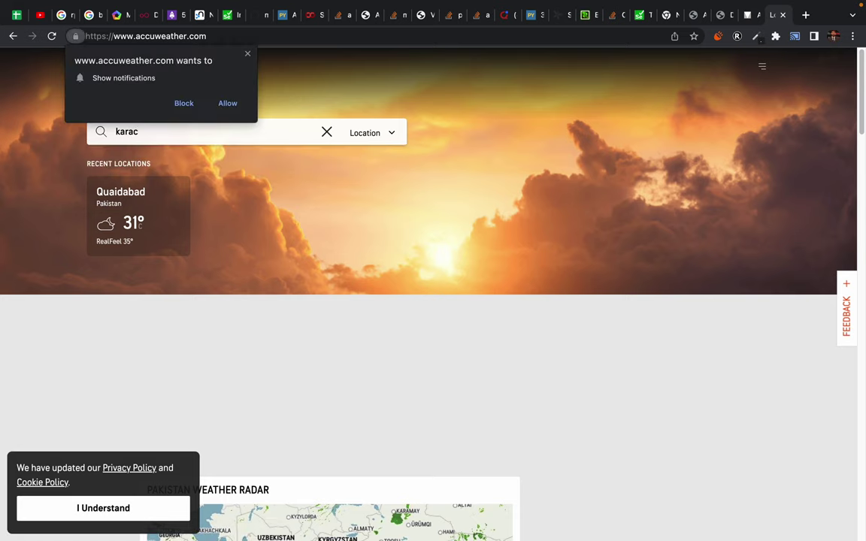
{"action": "left_click", "coordinate": [227, 103]}
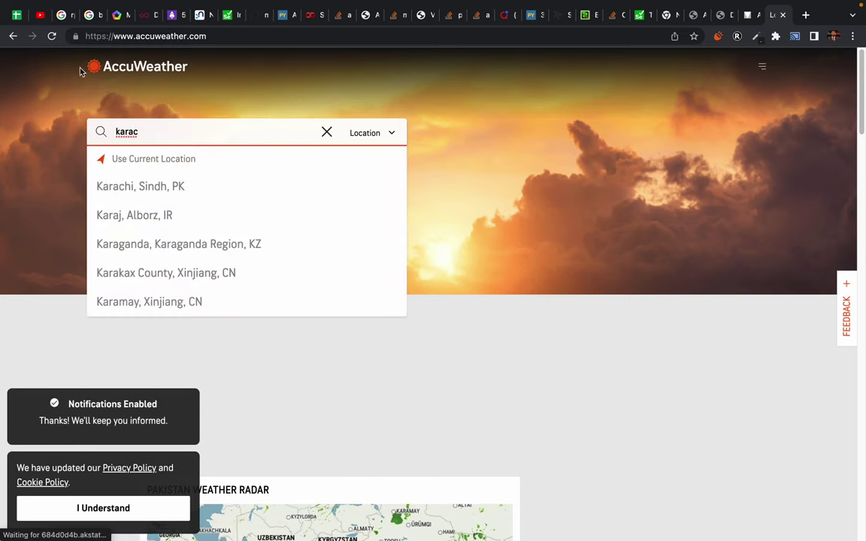
{"action": "left_click", "coordinate": [52, 36]}
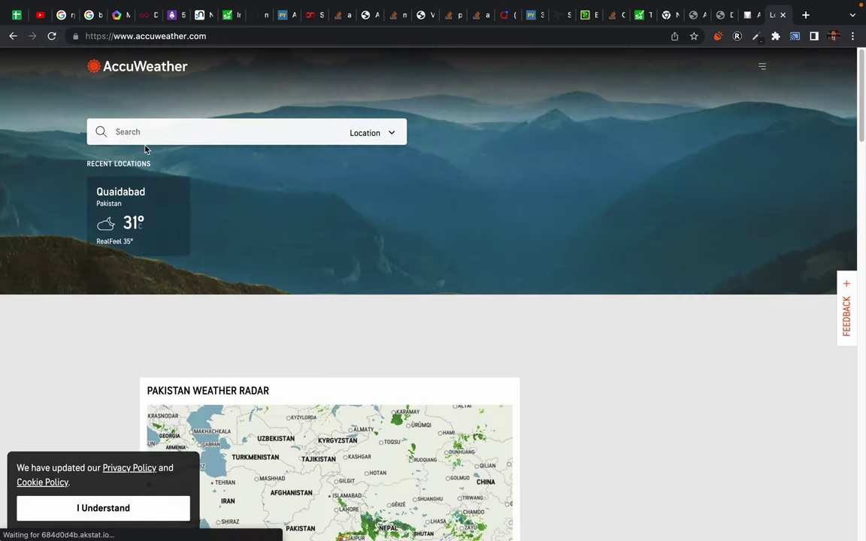
- Search AccuWeather for "karachi" and open the forecast for Karachi, Sindh, PK
{"action": "left_click", "coordinate": [142, 131]}
{"action": "type", "text": "ka"}
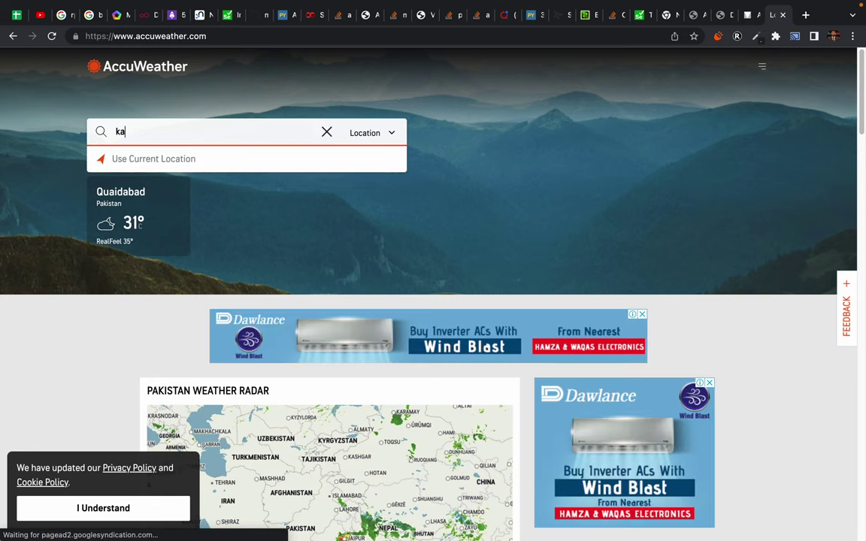
{"action": "type", "text": "rachi"}
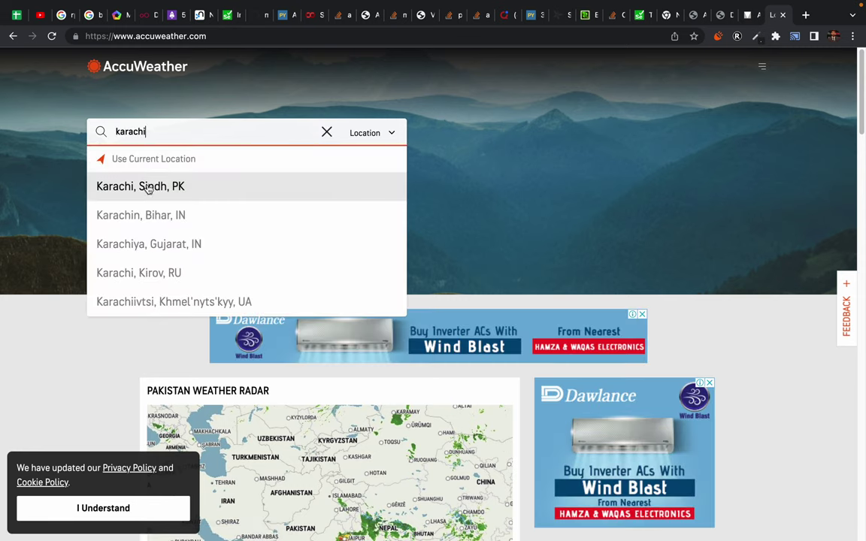
{"action": "left_click", "coordinate": [146, 186]}
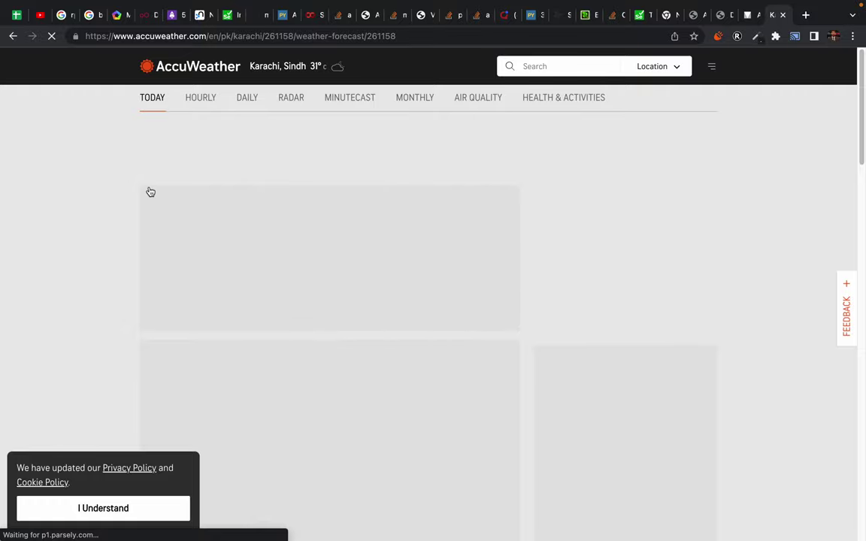
- Open the full details of Karachi's current weather and examine the listed values such as wind, humidity, pressure and visibility
{"action": "scroll", "coordinate": [107, 316], "scroll_direction": "down", "scroll_amount": 3}
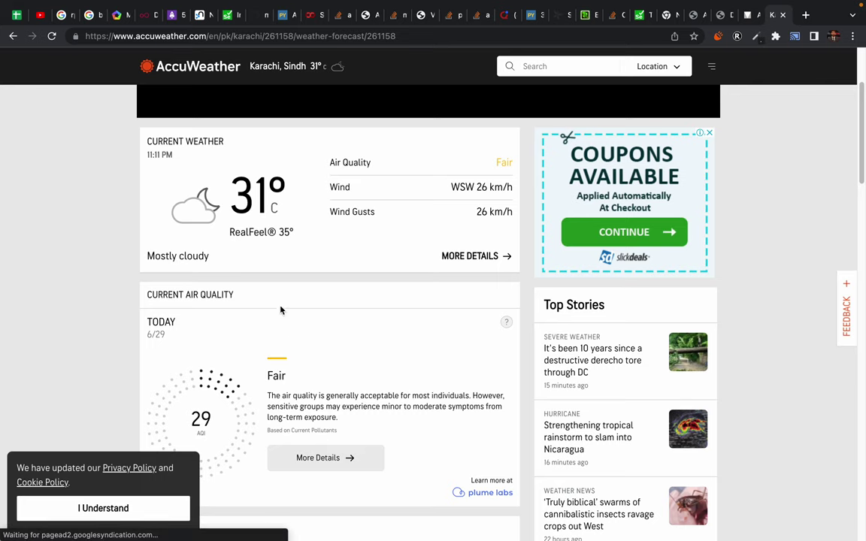
{"action": "left_click", "coordinate": [473, 257]}
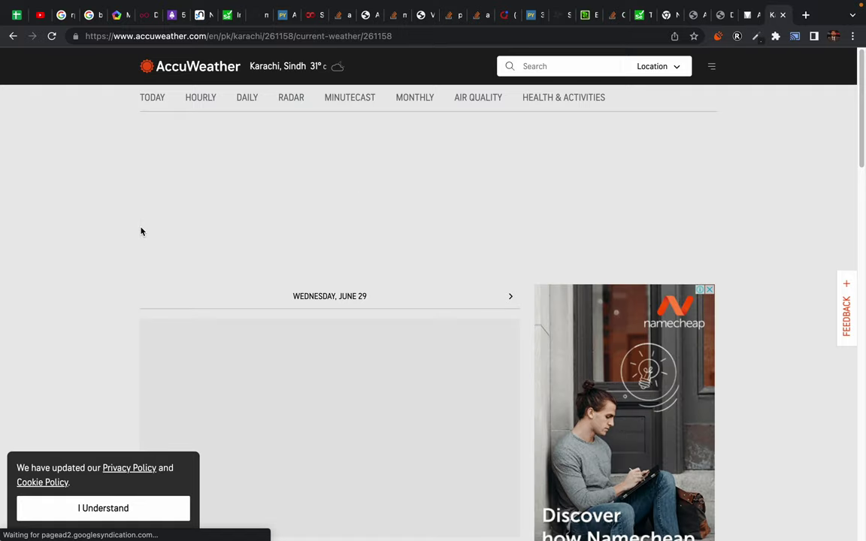
{"action": "scroll", "coordinate": [104, 335], "scroll_direction": "down", "scroll_amount": 3}
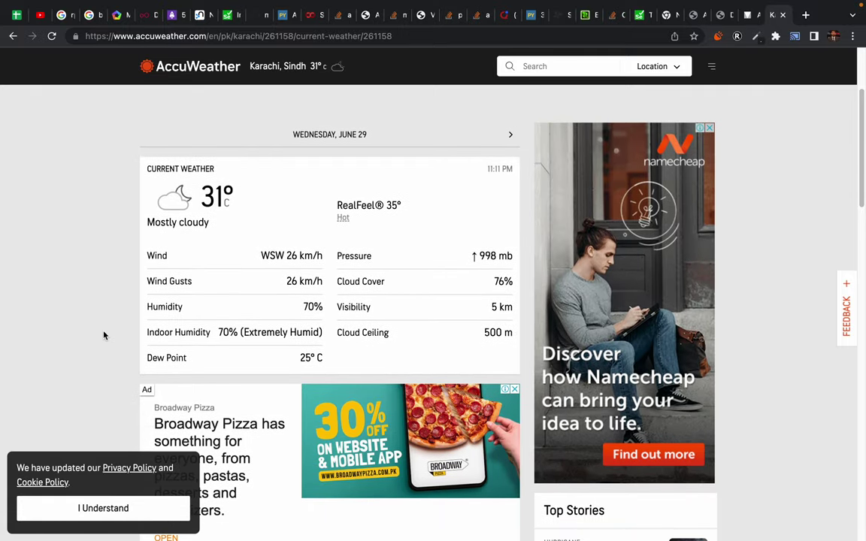
{"action": "left_click_drag", "start_coordinate": [139, 229], "coordinate": [470, 354]}
{"action": "left_click", "coordinate": [469, 354]}
{"action": "scroll", "coordinate": [176, 269], "scroll_direction": "down", "scroll_amount": 1}
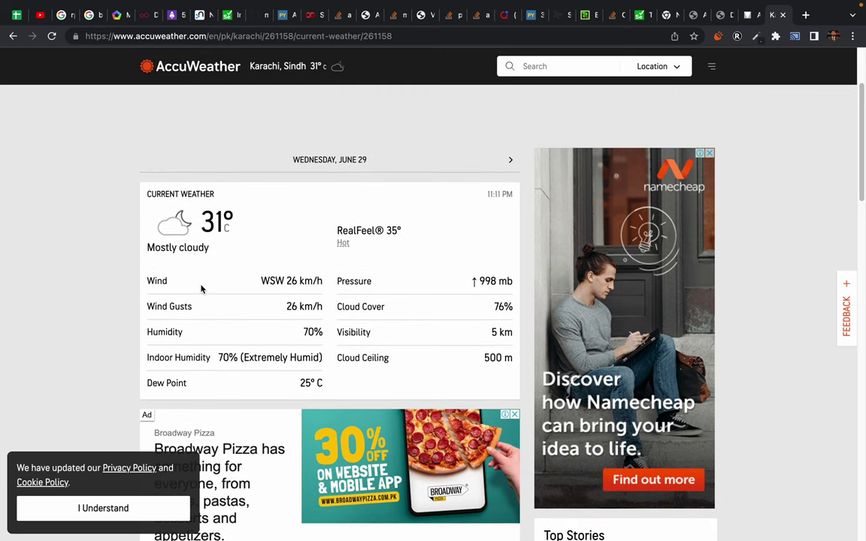
- Examine the night forecast, the sunrise and sunset times, and the forecast and average highs and lows in the temperature history
{"action": "scroll", "coordinate": [201, 289], "scroll_direction": "down", "scroll_amount": 5}
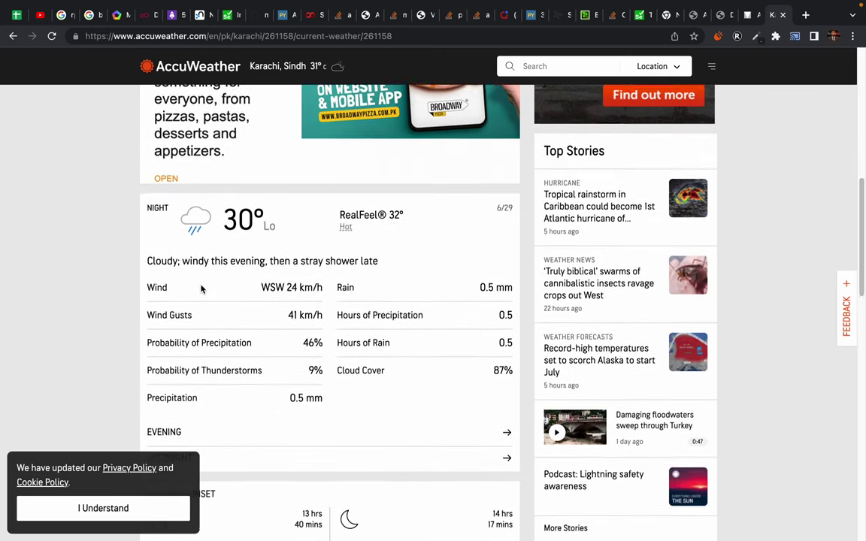
{"action": "scroll", "coordinate": [200, 289], "scroll_direction": "down", "scroll_amount": 1}
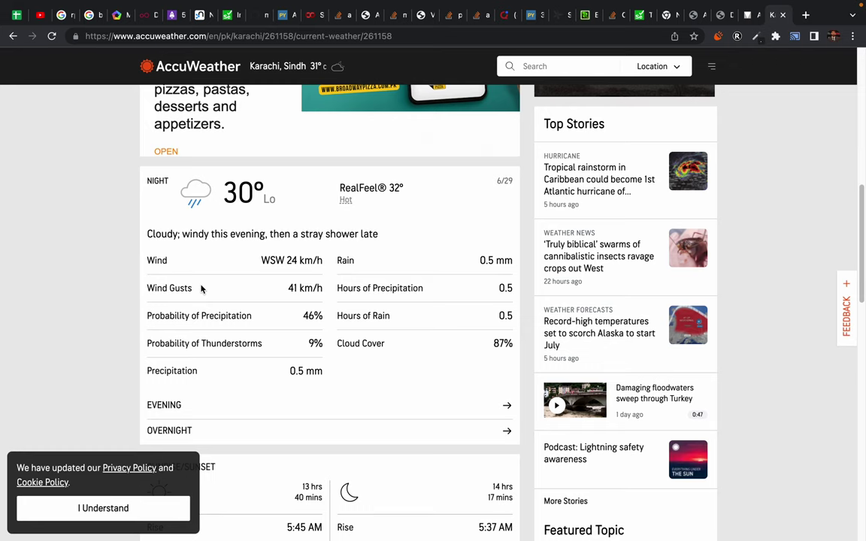
{"action": "scroll", "coordinate": [201, 289], "scroll_direction": "down", "scroll_amount": 3}
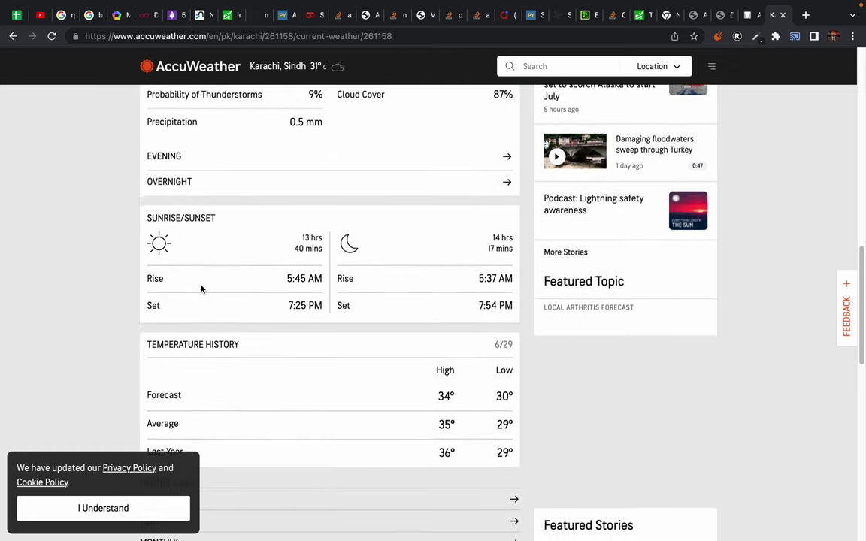
{"action": "scroll", "coordinate": [201, 288], "scroll_direction": "down", "scroll_amount": 1}
{"action": "scroll", "coordinate": [200, 288], "scroll_direction": "down", "scroll_amount": 1}
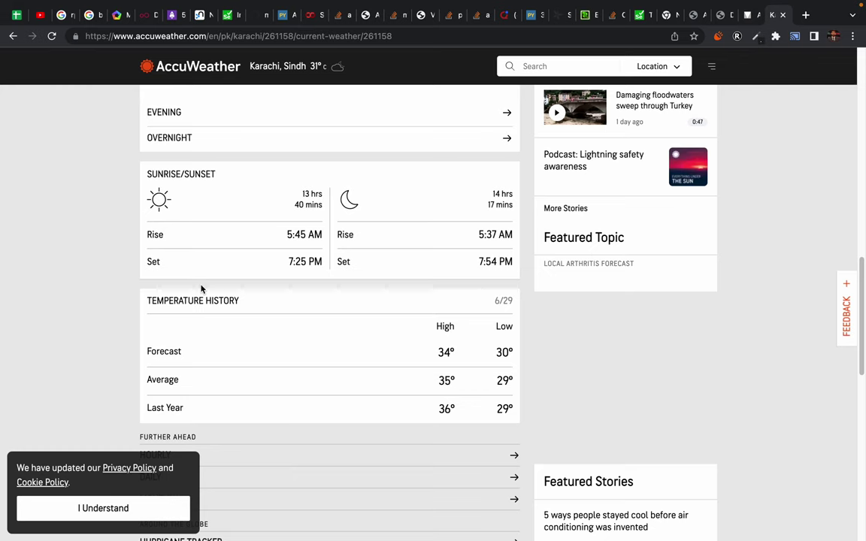
{"action": "left_click_drag", "start_coordinate": [151, 300], "coordinate": [255, 303]}
{"action": "left_click", "coordinate": [273, 300]}
{"action": "left_click_drag", "start_coordinate": [146, 350], "coordinate": [378, 364]}
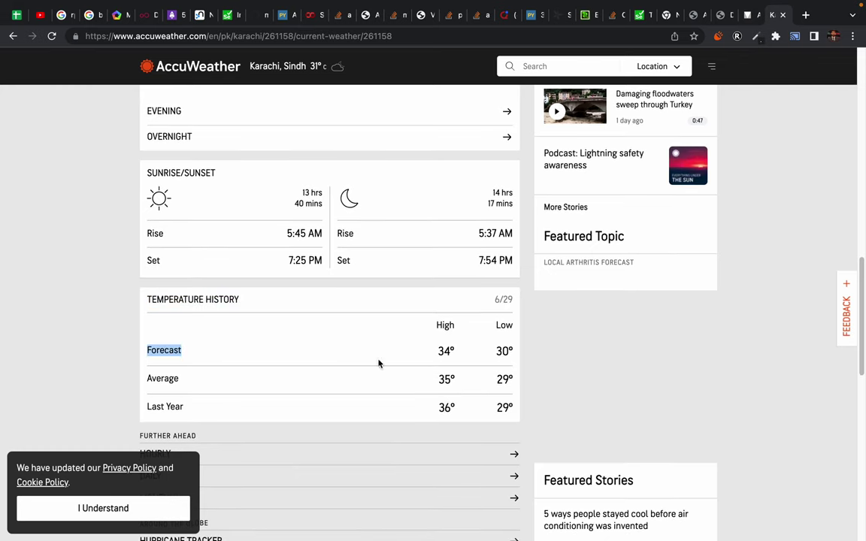
{"action": "left_click_drag", "start_coordinate": [436, 351], "coordinate": [513, 358]}
{"action": "left_click", "coordinate": [503, 351]}
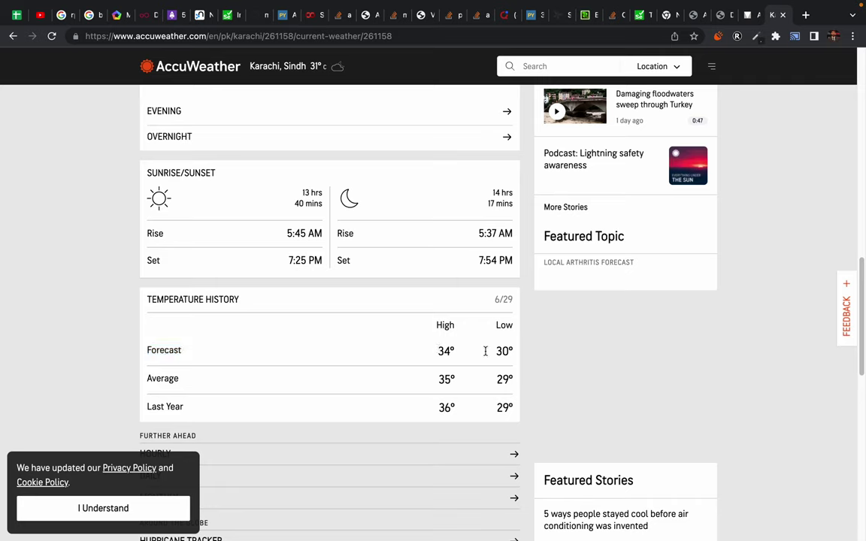
{"action": "double_click", "coordinate": [155, 379]}
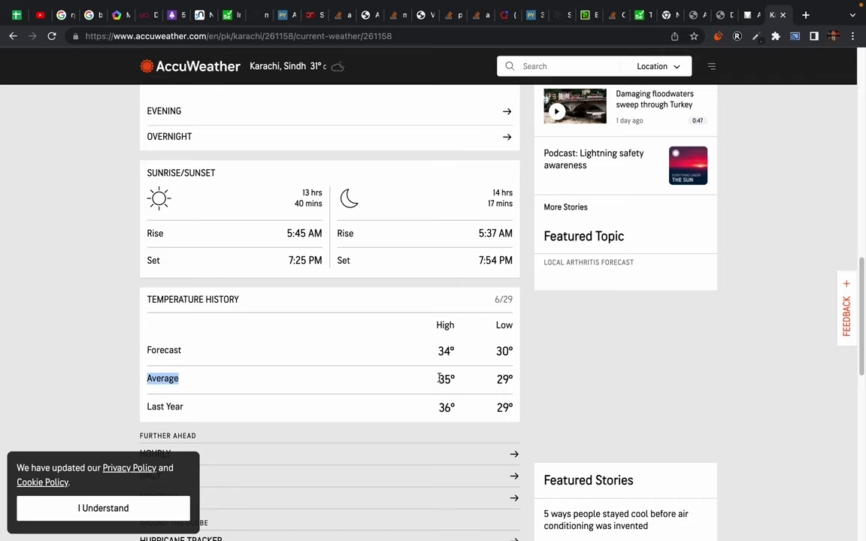
{"action": "left_click_drag", "start_coordinate": [436, 380], "coordinate": [512, 380]}
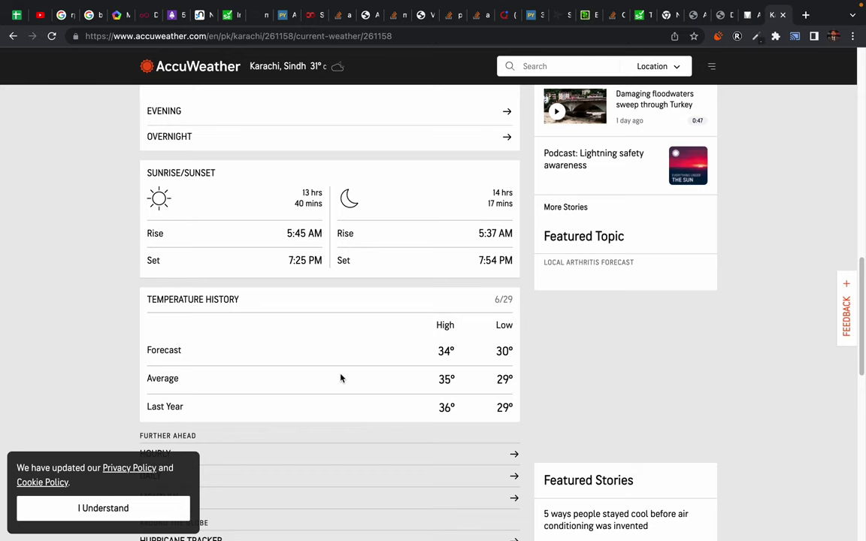
- Open the hourly forecast from the further-ahead links and go back to the current weather details
{"action": "scroll", "coordinate": [83, 324], "scroll_direction": "down", "scroll_amount": 5}
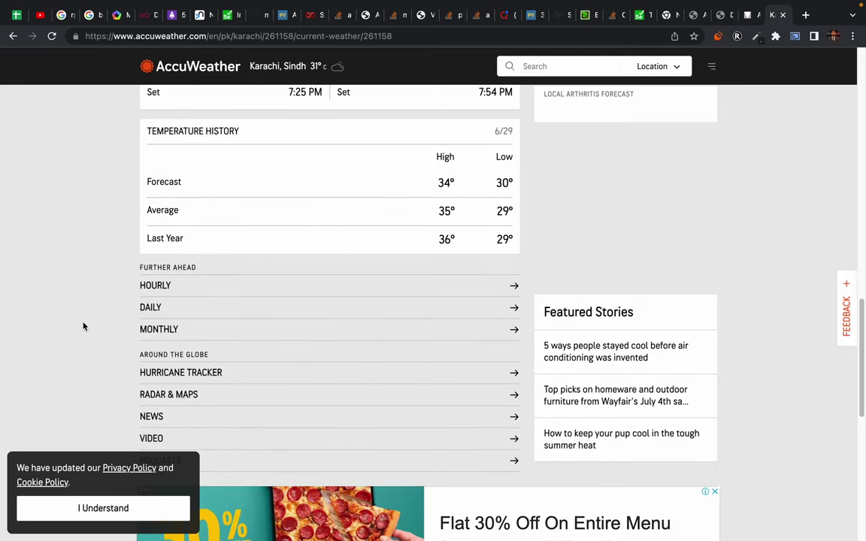
{"action": "left_click", "coordinate": [187, 285]}
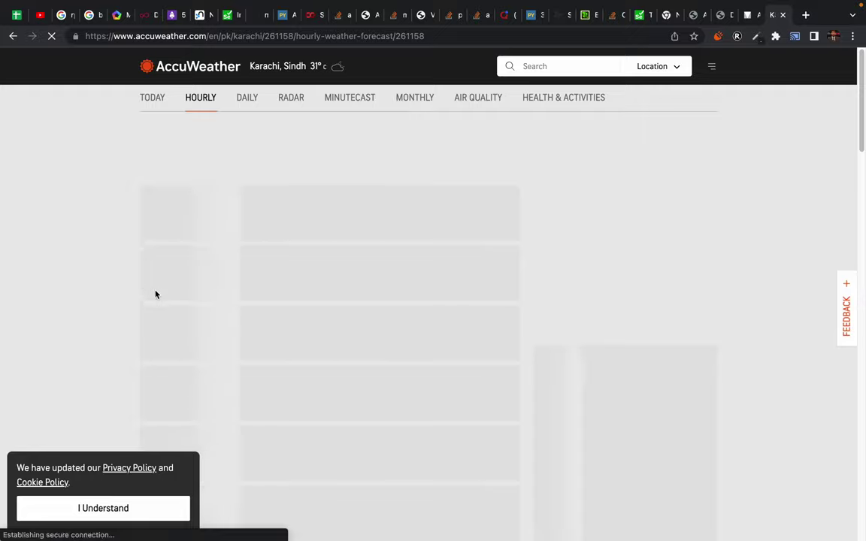
{"action": "left_click", "coordinate": [13, 35]}
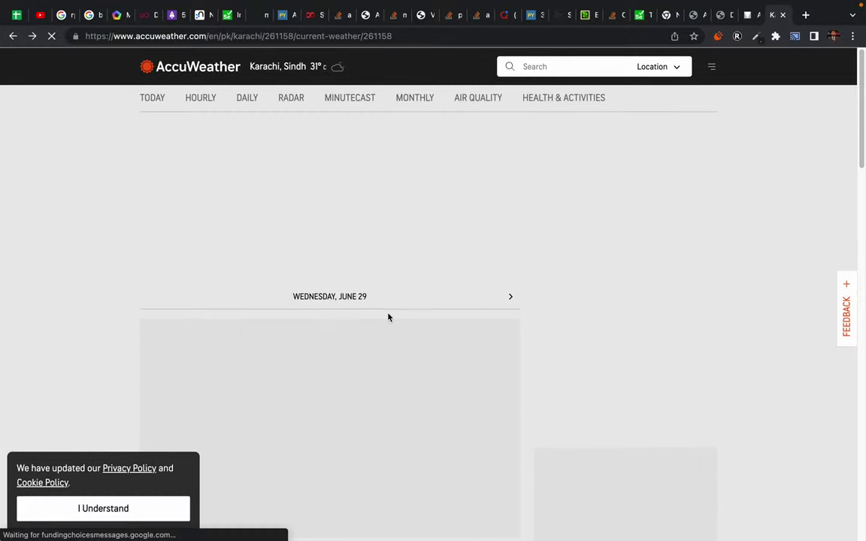
- Examine Karachi's current weather details, including RealFeel, wind and humidity, for values to include in the mockup
{"action": "scroll", "coordinate": [158, 437], "scroll_direction": "down", "scroll_amount": 3}
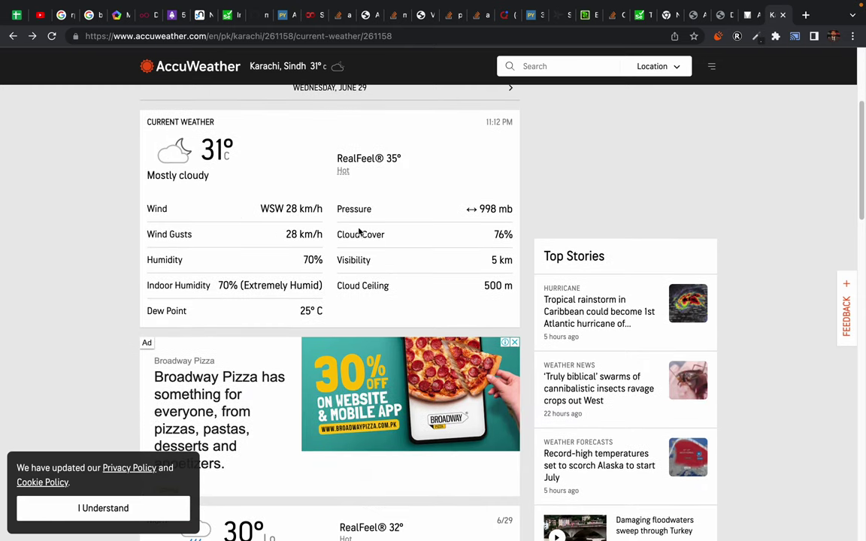
{"action": "left_click_drag", "start_coordinate": [333, 157], "coordinate": [421, 173]}
{"action": "left_click", "coordinate": [91, 217]}
{"action": "double_click", "coordinate": [165, 260]}
{"action": "left_click", "coordinate": [167, 262]}
{"action": "double_click", "coordinate": [167, 262]}
{"action": "left_click", "coordinate": [169, 335]}
- Copy the Visibility entry with its 5 km value from the current weather details and switch back to Adobe XD
{"action": "left_click_drag", "start_coordinate": [338, 259], "coordinate": [402, 262]}
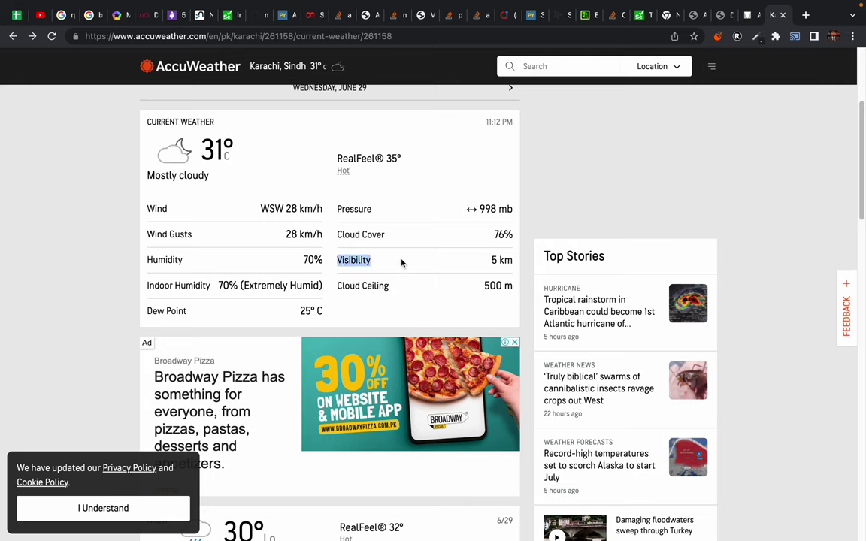
{"action": "left_click_drag", "start_coordinate": [357, 262], "coordinate": [510, 259]}
{"action": "key", "text": "super+c"}
{"action": "key", "text": "ctrl+Left"}
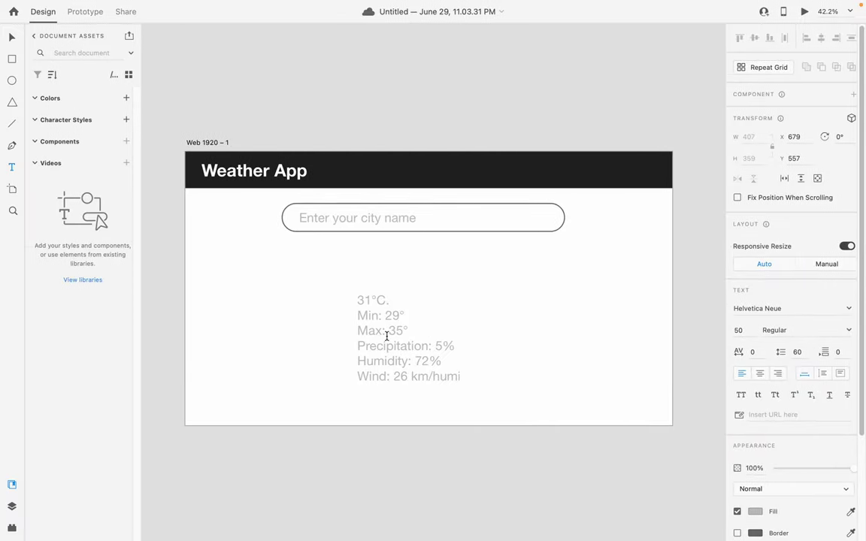
- Set the fill colour of all the weather details text to #000000
{"action": "key", "text": "super+a"}
{"action": "left_click", "coordinate": [754, 512]}
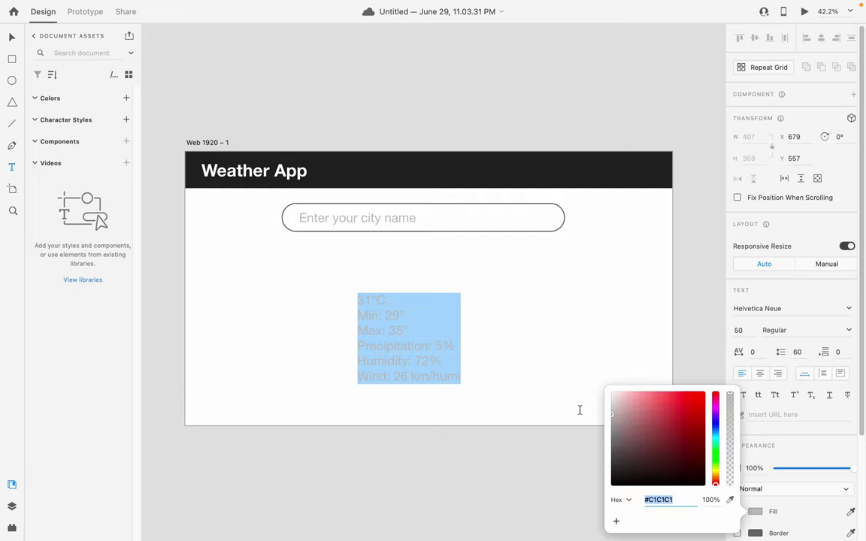
{"action": "type", "text": "000000"}
{"action": "key", "text": "Return"}
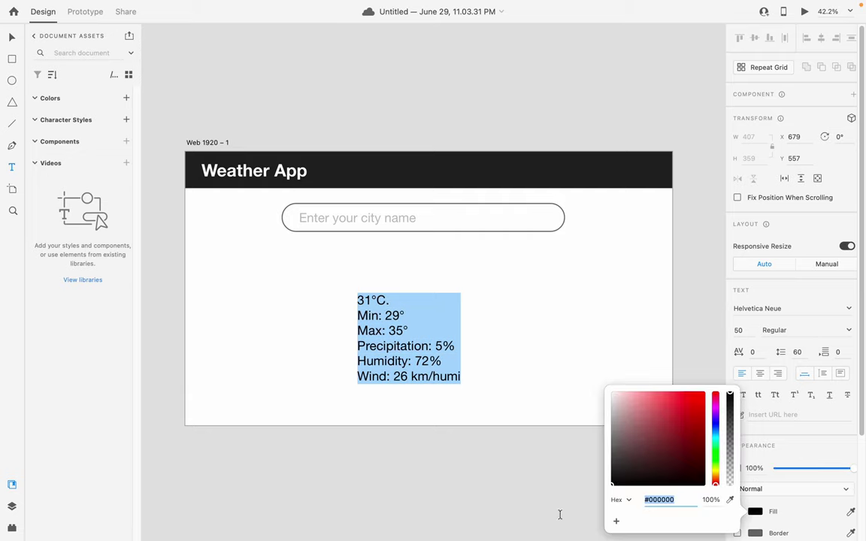
{"action": "left_click", "coordinate": [391, 340]}
- Add the copied visibility entry below the Wind line, formatted on one line as "Visibility: 5 km"
{"action": "triple_click", "coordinate": [412, 376]}
{"action": "key", "text": "Right"}
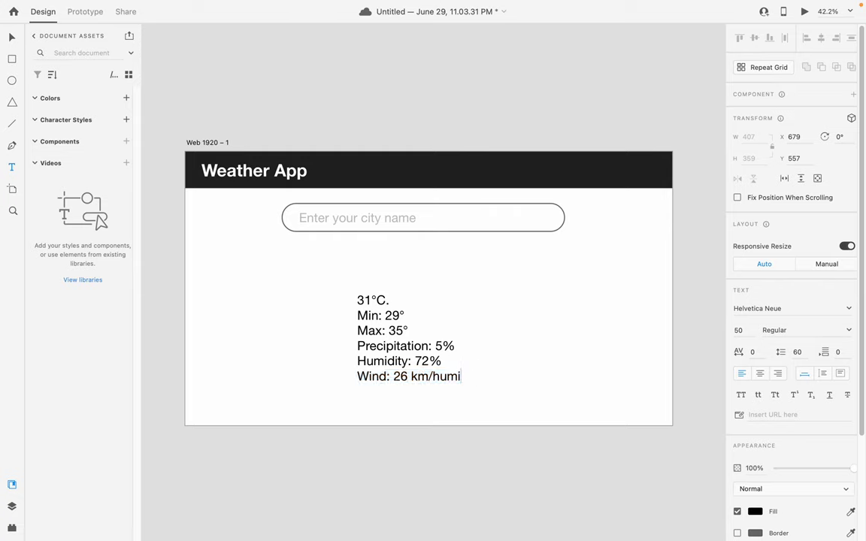
{"action": "key", "text": "super+v"}
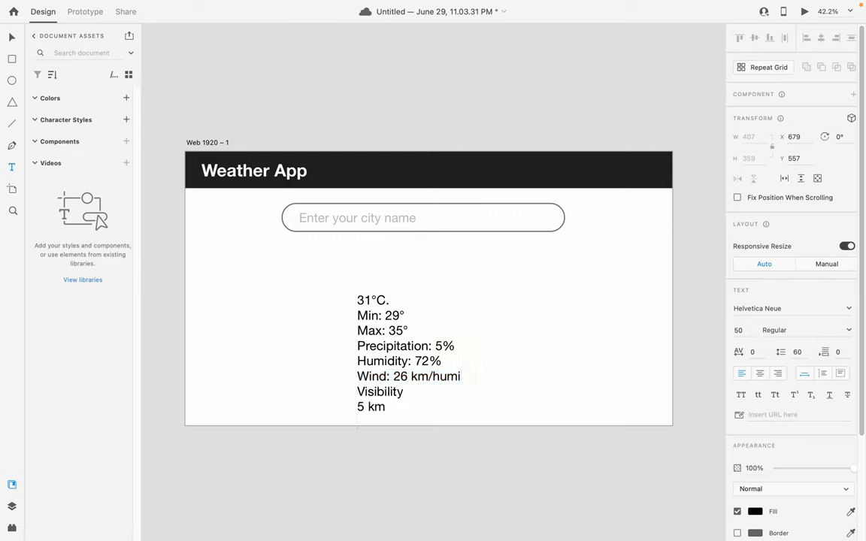
{"action": "key", "text": "Up"}
{"action": "key", "text": "BackSpace"}
{"action": "type", "text": ":"}
- Check the wind unit on AccuWeather and correct the Wind line in the mockup to "Wind: 26 km/h"
{"action": "double_click", "coordinate": [446, 378]}
{"action": "left_click", "coordinate": [412, 372]}
{"action": "key", "text": "ctrl+Right"}
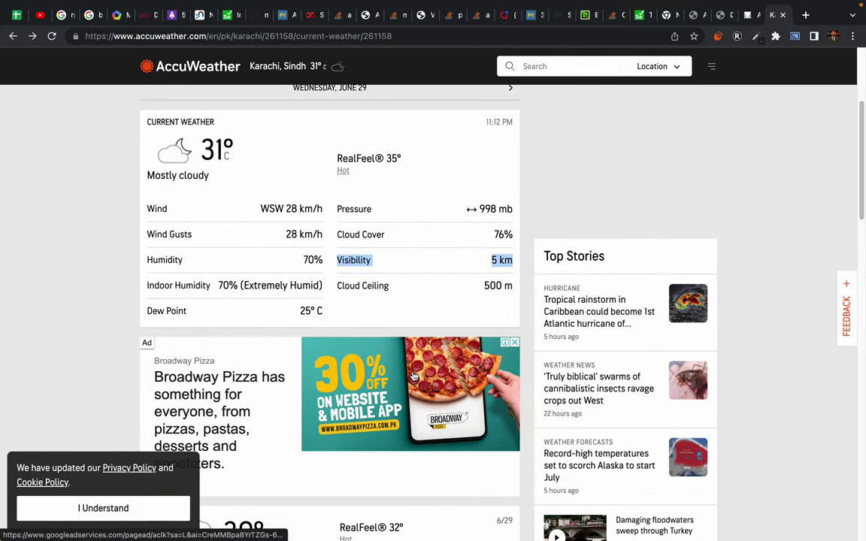
{"action": "left_click", "coordinate": [147, 207]}
{"action": "left_click_drag", "start_coordinate": [147, 207], "coordinate": [219, 214]}
{"action": "key", "text": "ctrl+Left"}
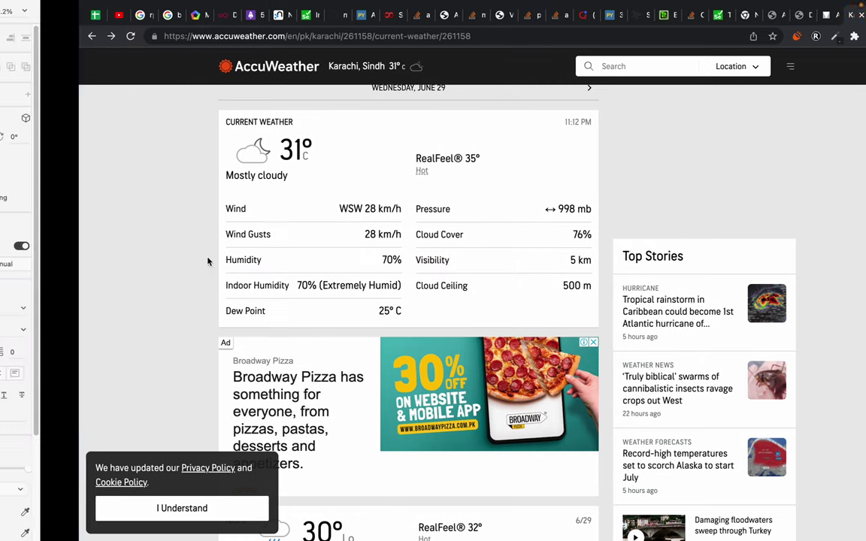
{"action": "double_click", "coordinate": [448, 377]}
{"action": "key", "text": "BackSpace"}
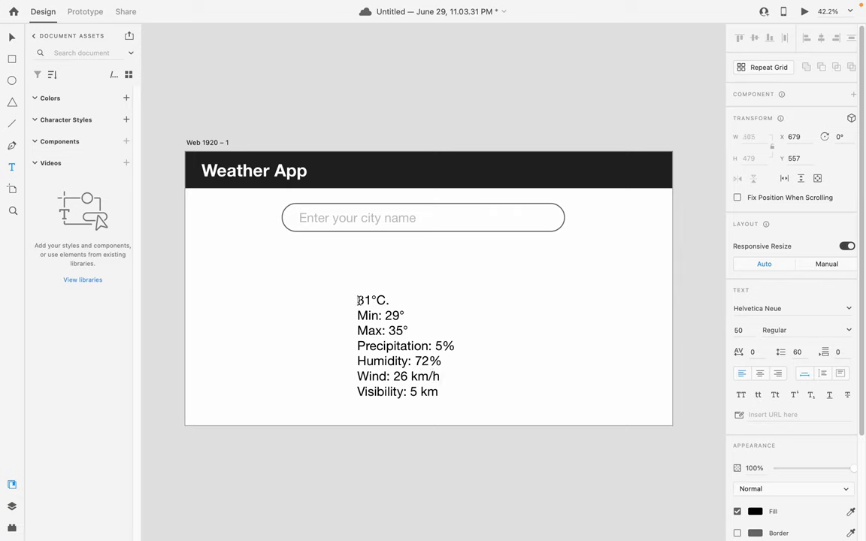
- Remove the full stop after 31°C and move the temperature out of the weather details into its own text object
{"action": "left_click_drag", "start_coordinate": [358, 299], "coordinate": [392, 301]}
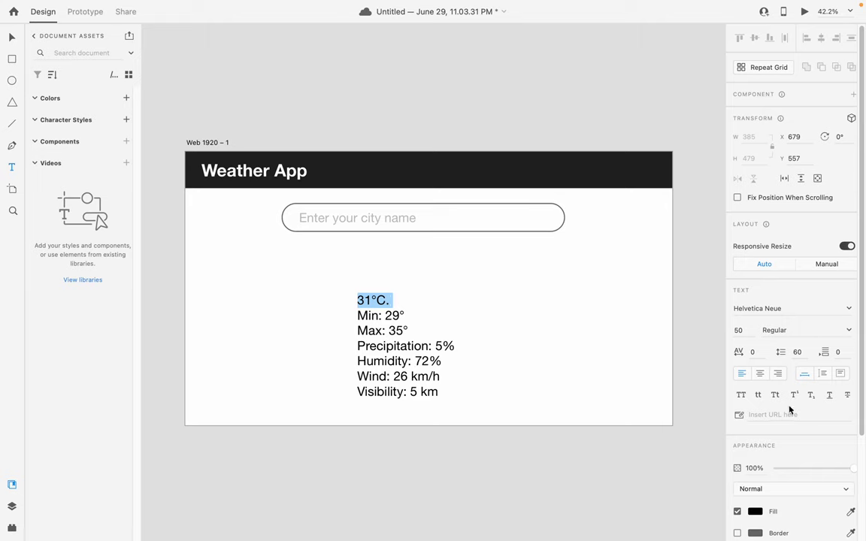
{"action": "key", "text": "Right"}
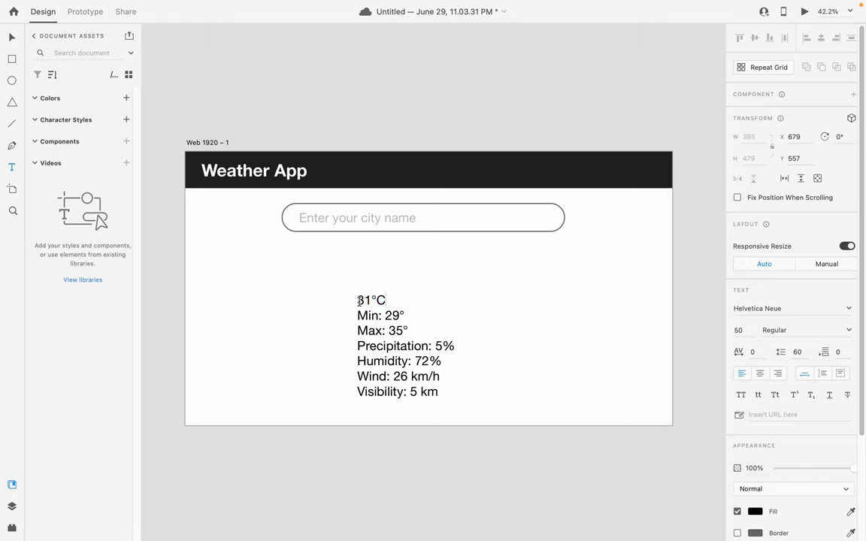
{"action": "left_click_drag", "start_coordinate": [358, 300], "coordinate": [385, 301]}
{"action": "key", "text": "super+c"}
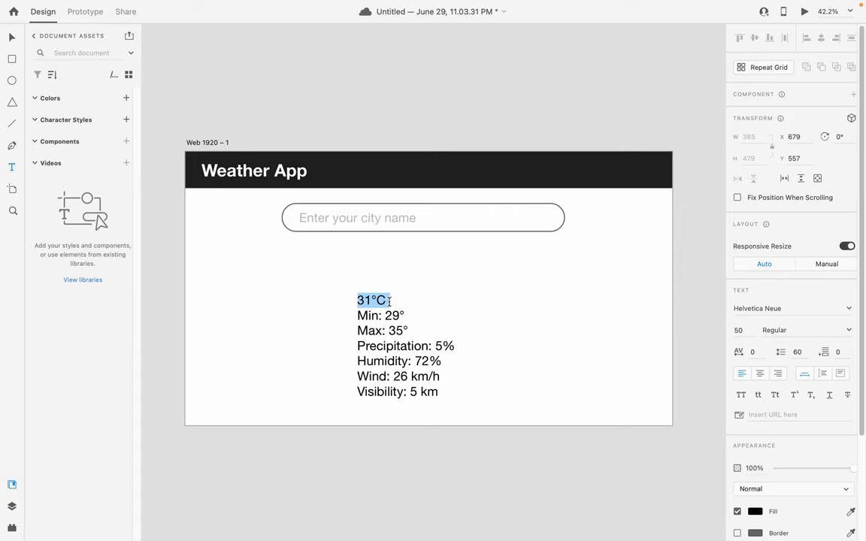
{"action": "key", "text": "BackSpace"}
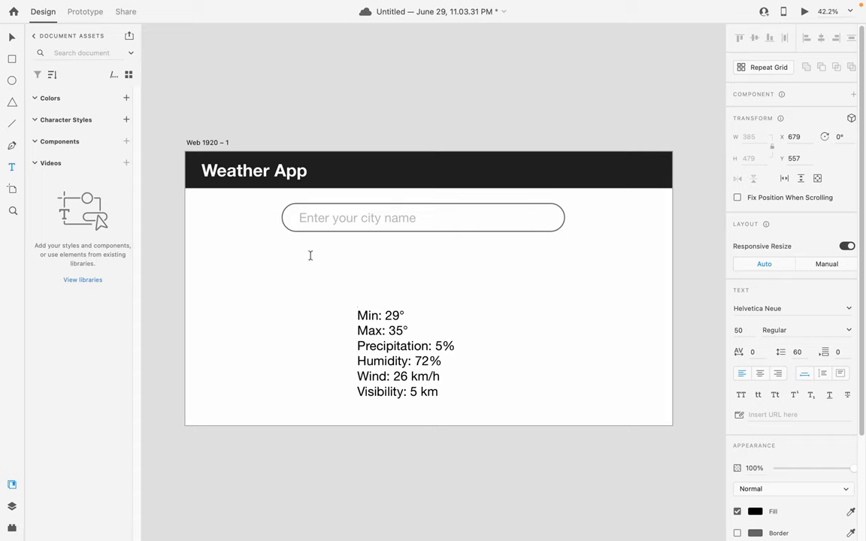
{"action": "key", "text": "Escape"}
{"action": "key", "text": "super+v"}
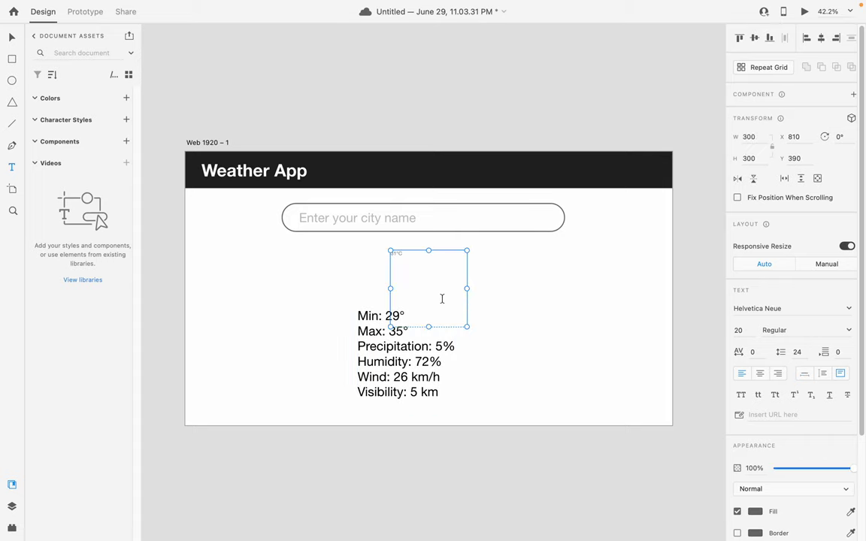
- Enlarge the separate 31°C temperature text to a font size of 187
{"action": "double_click", "coordinate": [416, 267]}
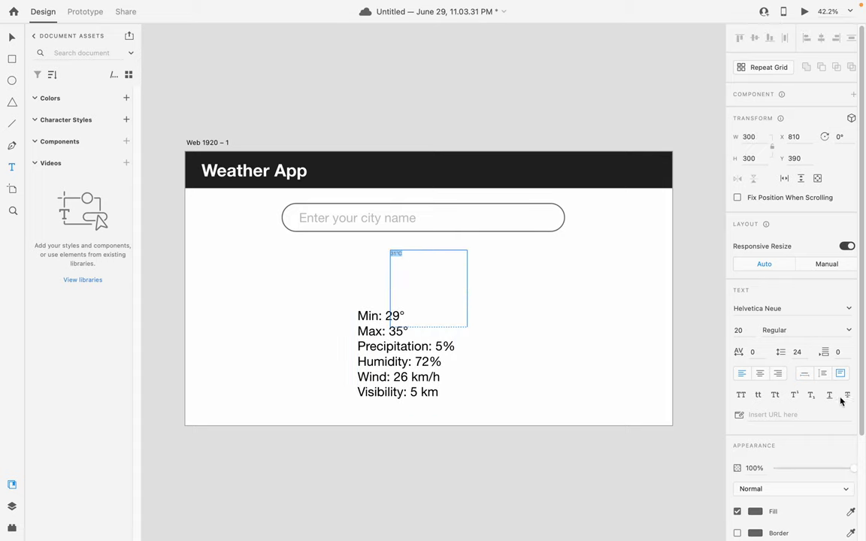
{"action": "left_click", "coordinate": [740, 331]}
{"action": "key", "text": "Up"}
{"action": "key", "text": "Up"}
{"action": "key", "text": "Up"}
{"action": "key", "text": "Up"}
{"action": "key", "text": "Up"}
{"action": "key", "text": "Up"}
{"action": "key", "text": "Up"}
{"action": "key", "text": "Up"}
{"action": "key", "text": "Up"}
{"action": "key", "text": "Up"}
{"action": "key", "text": "Up"}
{"action": "key", "text": "Up"}
{"action": "key", "text": "Up"}
{"action": "key", "text": "Up"}
{"action": "key", "text": "Up"}
{"action": "key", "text": "Up"}
{"action": "key", "text": "Up"}
{"action": "key", "text": "Up"}
{"action": "key", "text": "Up"}
{"action": "key", "text": "Up"}
{"action": "key", "text": "Up"}
{"action": "key", "text": "Up"}
{"action": "key", "text": "Up"}
{"action": "key", "text": "Up"}
{"action": "key", "text": "Up"}
{"action": "key", "text": "Up"}
{"action": "key", "text": "Up"}
{"action": "key", "text": "Up"}
{"action": "key", "text": "Up"}
{"action": "key", "text": "Up"}
{"action": "key", "text": "Up"}
{"action": "key", "text": "Up"}
{"action": "key", "text": "Up"}
{"action": "key", "text": "Up"}
{"action": "key", "text": "Up"}
{"action": "key", "text": "Up"}
{"action": "key", "text": "Up"}
{"action": "key", "text": "Up"}
{"action": "key", "text": "Up"}
{"action": "key", "text": "Up"}
{"action": "key", "text": "Up"}
{"action": "key", "text": "Up"}
{"action": "key", "text": "Up"}
{"action": "key", "text": "Up"}
{"action": "key", "text": "Up"}
{"action": "key", "text": "Up"}
{"action": "key", "text": "Up"}
{"action": "key", "text": "Up"}
{"action": "key", "text": "Up"}
{"action": "key", "text": "Up"}
{"action": "key", "text": "Up"}
{"action": "key", "text": "Up"}
{"action": "key", "text": "Up"}
{"action": "key", "text": "Up"}
{"action": "key", "text": "Up"}
{"action": "key", "text": "Up"}
{"action": "key", "text": "Up"}
{"action": "key", "text": "Up"}
{"action": "key", "text": "Up"}
{"action": "key", "text": "Up"}
{"action": "key", "text": "Up"}
{"action": "key", "text": "Up"}
{"action": "key", "text": "Up"}
{"action": "key", "text": "Up"}
{"action": "key", "text": "Up"}
{"action": "key", "text": "Up"}
{"action": "key", "text": "Up"}
{"action": "key", "text": "Up"}
{"action": "key", "text": "Up"}
{"action": "key", "text": "Up"}
{"action": "key", "text": "Up"}
{"action": "key", "text": "Up"}
{"action": "key", "text": "Up"}
{"action": "key", "text": "Up"}
{"action": "key", "text": "Up"}
{"action": "key", "text": "Up"}
{"action": "key", "text": "Up"}
{"action": "key", "text": "Up"}
{"action": "key", "text": "Up"}
{"action": "key", "text": "Up"}
{"action": "key", "text": "Up"}
{"action": "key", "text": "Up"}
{"action": "key", "text": "Up"}
{"action": "key", "text": "Up"}
{"action": "key", "text": "Up"}
{"action": "key", "text": "Up"}
{"action": "key", "text": "Up"}
{"action": "key", "text": "Up"}
{"action": "key", "text": "Up"}
{"action": "key", "text": "Up"}
{"action": "key", "text": "Up"}
{"action": "key", "text": "Up"}
{"action": "key", "text": "Up"}
{"action": "key", "text": "Up"}
{"action": "key", "text": "Up"}
{"action": "key", "text": "Up"}
{"action": "key", "text": "Up"}
{"action": "key", "text": "Up"}
{"action": "key", "text": "Up"}
{"action": "key", "text": "Up"}
{"action": "key", "text": "Up"}
{"action": "key", "text": "Up"}
{"action": "key", "text": "Up"}
{"action": "key", "text": "Up"}
{"action": "key", "text": "Up"}
{"action": "key", "text": "Up"}
{"action": "key", "text": "Up"}
{"action": "key", "text": "Up"}
{"action": "key", "text": "Up"}
{"action": "key", "text": "Up"}
{"action": "key", "text": "Up"}
{"action": "key", "text": "Up"}
{"action": "key", "text": "Up"}
{"action": "key", "text": "Up"}
{"action": "key", "text": "Up"}
{"action": "key", "text": "Up"}
{"action": "key", "text": "Up"}
{"action": "key", "text": "Up"}
{"action": "key", "text": "Up"}
{"action": "key", "text": "Up"}
{"action": "key", "text": "Up"}
{"action": "key", "text": "Up"}
{"action": "key", "text": "Up"}
{"action": "key", "text": "Up"}
{"action": "key", "text": "Up"}
{"action": "key", "text": "Up"}
{"action": "key", "text": "Up"}
{"action": "key", "text": "Up"}
{"action": "key", "text": "Up"}
{"action": "key", "text": "Up"}
{"action": "key", "text": "Up"}
{"action": "key", "text": "Up"}
{"action": "key", "text": "Up"}
{"action": "key", "text": "Up"}
{"action": "key", "text": "Up"}
{"action": "key", "text": "Up"}
{"action": "key", "text": "Up"}
{"action": "key", "text": "Up"}
{"action": "key", "text": "Up"}
{"action": "key", "text": "Up"}
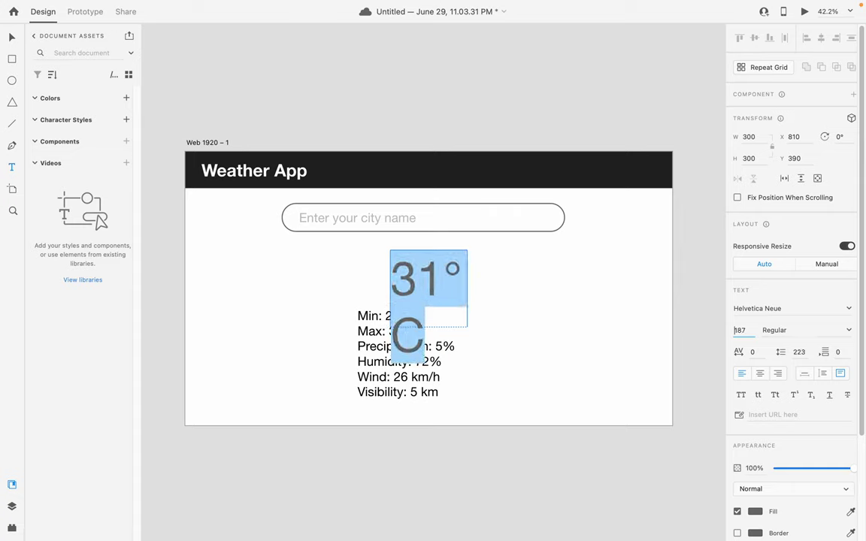
- Increase the font size of the separate 31°C temperature text to 300
{"action": "key", "text": "Up"}
{"action": "key", "text": "Up"}
{"action": "key", "text": "Up"}
{"action": "key", "text": "Up"}
{"action": "key", "text": "Up"}
{"action": "key", "text": "Up"}
{"action": "key", "text": "Up"}
{"action": "key", "text": "Up"}
{"action": "key", "text": "Up"}
{"action": "key", "text": "Up"}
{"action": "key", "text": "Up"}
{"action": "key", "text": "Up"}
{"action": "key", "text": "Up"}
{"action": "key", "text": "Up"}
{"action": "key", "text": "Up"}
{"action": "key", "text": "Up"}
{"action": "key", "text": "Up"}
{"action": "key", "text": "Up"}
{"action": "key", "text": "Up"}
{"action": "key", "text": "Up"}
{"action": "key", "text": "Up"}
{"action": "key", "text": "Up"}
{"action": "key", "text": "Up"}
{"action": "key", "text": "Up"}
{"action": "key", "text": "Up"}
{"action": "key", "text": "Up"}
{"action": "key", "text": "Up"}
{"action": "key", "text": "Up"}
{"action": "key", "text": "Up"}
{"action": "key", "text": "Up"}
{"action": "key", "text": "Up"}
{"action": "key", "text": "Up"}
{"action": "key", "text": "Up"}
{"action": "key", "text": "Up"}
{"action": "key", "text": "Up"}
{"action": "key", "text": "Up"}
{"action": "key", "text": "Up"}
{"action": "key", "text": "Up"}
{"action": "key", "text": "Up"}
{"action": "key", "text": "Up"}
{"action": "key", "text": "Up"}
{"action": "key", "text": "Up"}
{"action": "key", "text": "Up"}
{"action": "key", "text": "Up"}
{"action": "key", "text": "Up"}
{"action": "key", "text": "Up"}
{"action": "key", "text": "Up"}
{"action": "key", "text": "Up"}
{"action": "key", "text": "Up"}
{"action": "key", "text": "Up"}
{"action": "key", "text": "Up"}
{"action": "key", "text": "Up"}
{"action": "key", "text": "Up"}
{"action": "key", "text": "Up"}
{"action": "key", "text": "Up"}
{"action": "key", "text": "Up"}
{"action": "key", "text": "Up"}
{"action": "key", "text": "Up"}
{"action": "key", "text": "Up"}
{"action": "key", "text": "Up"}
{"action": "key", "text": "Up"}
{"action": "key", "text": "Up"}
{"action": "key", "text": "Up"}
{"action": "key", "text": "Up"}
{"action": "key", "text": "Up"}
{"action": "key", "text": "Up"}
{"action": "key", "text": "Up"}
{"action": "key", "text": "Up"}
{"action": "key", "text": "Up"}
{"action": "key", "text": "Up"}
{"action": "key", "text": "Up"}
{"action": "key", "text": "Up"}
{"action": "key", "text": "Up"}
{"action": "key", "text": "Up"}
{"action": "key", "text": "Up"}
{"action": "key", "text": "Up"}
{"action": "key", "text": "Up"}
{"action": "key", "text": "Up"}
{"action": "key", "text": "Up"}
{"action": "key", "text": "Up"}
{"action": "key", "text": "Up"}
{"action": "key", "text": "Up"}
{"action": "key", "text": "Up"}
{"action": "key", "text": "Up"}
{"action": "key", "text": "Up"}
{"action": "key", "text": "Up"}
{"action": "key", "text": "Up"}
{"action": "key", "text": "Up"}
{"action": "key", "text": "Up"}
{"action": "key", "text": "Up"}
{"action": "key", "text": "Up"}
{"action": "key", "text": "Up"}
{"action": "key", "text": "Up"}
{"action": "key", "text": "Up"}
{"action": "key", "text": "Up"}
{"action": "key", "text": "Up"}
{"action": "key", "text": "Up"}
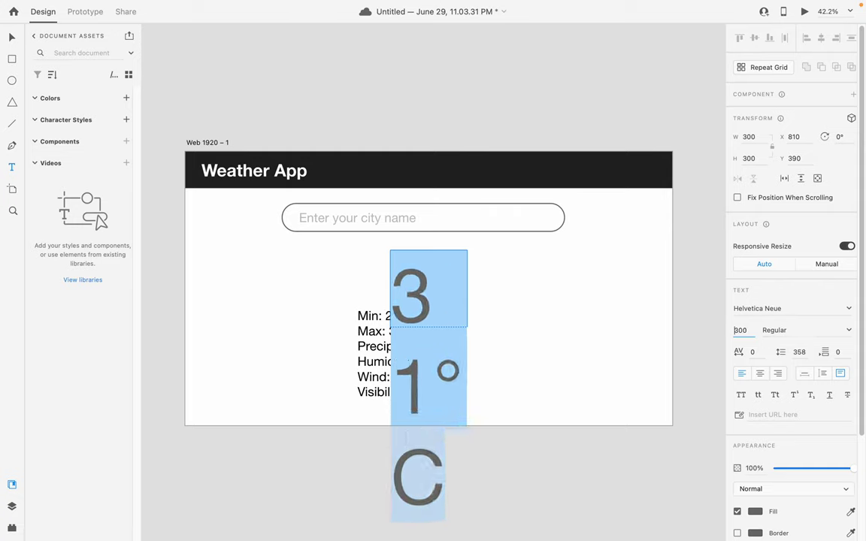
{"action": "key", "text": "Escape"}
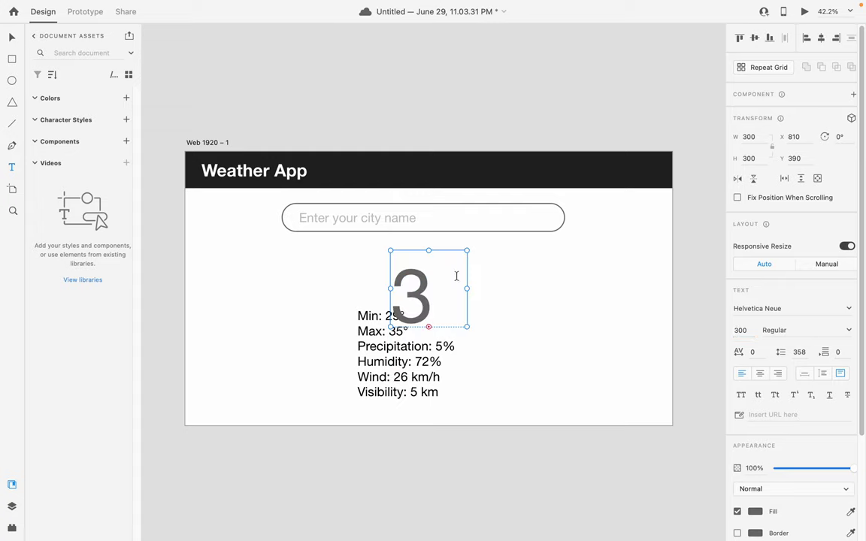
- Enlarge the 31°C text box to about 731 × 511 so it fits on one line, and move it beneath the city search field
{"action": "left_click_drag", "start_coordinate": [469, 328], "coordinate": [576, 381]}
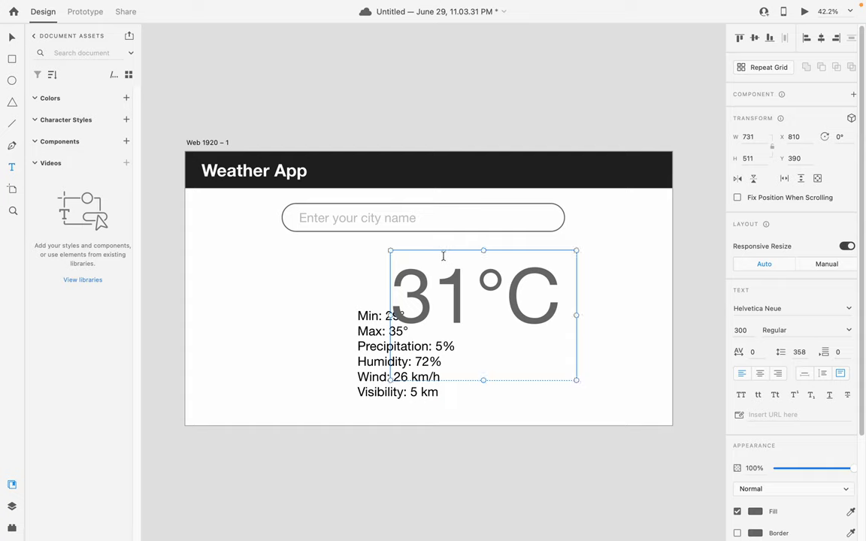
{"action": "left_click_drag", "start_coordinate": [388, 251], "coordinate": [335, 263]}
{"action": "key", "text": "Escape"}
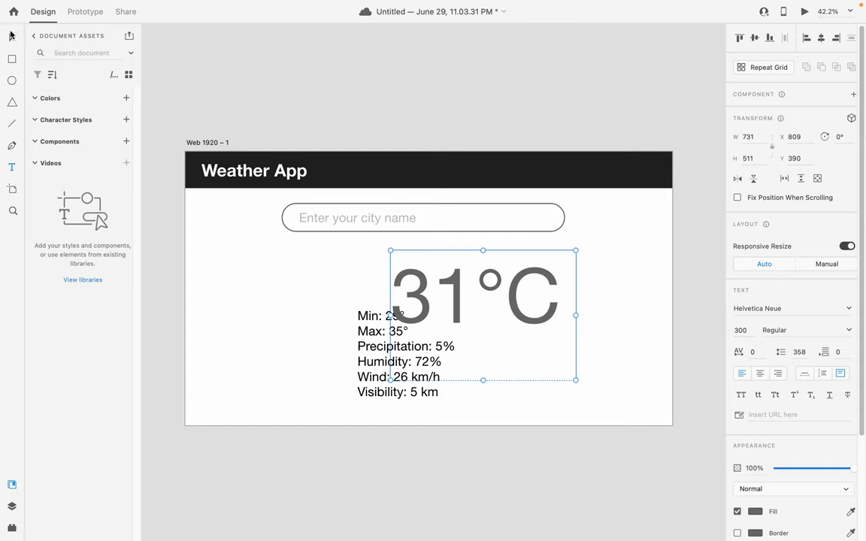
{"action": "left_click_drag", "start_coordinate": [431, 273], "coordinate": [370, 263]}
- Move the weather details text below the large temperature, to about X 449, Y 778
{"action": "left_click", "coordinate": [400, 380]}
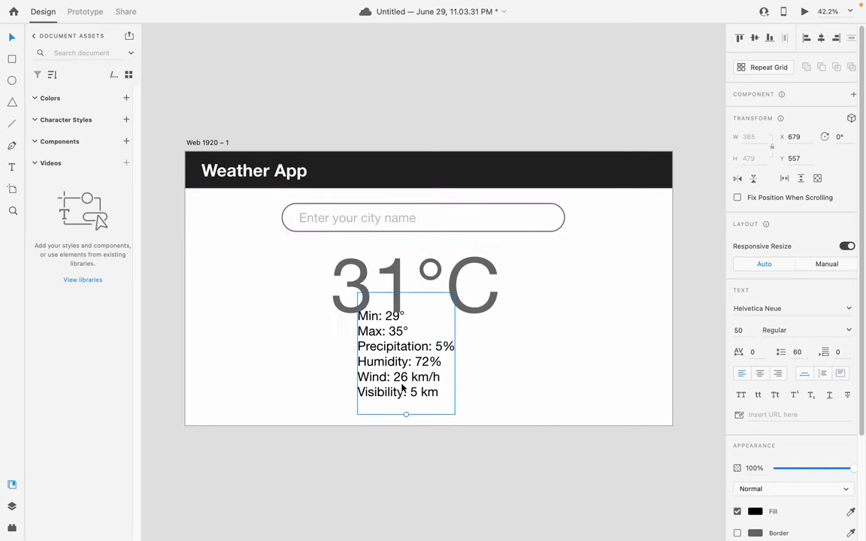
{"action": "left_click", "coordinate": [395, 362]}
{"action": "left_click", "coordinate": [391, 387]}
{"action": "left_click_drag", "start_coordinate": [392, 386], "coordinate": [332, 443]}
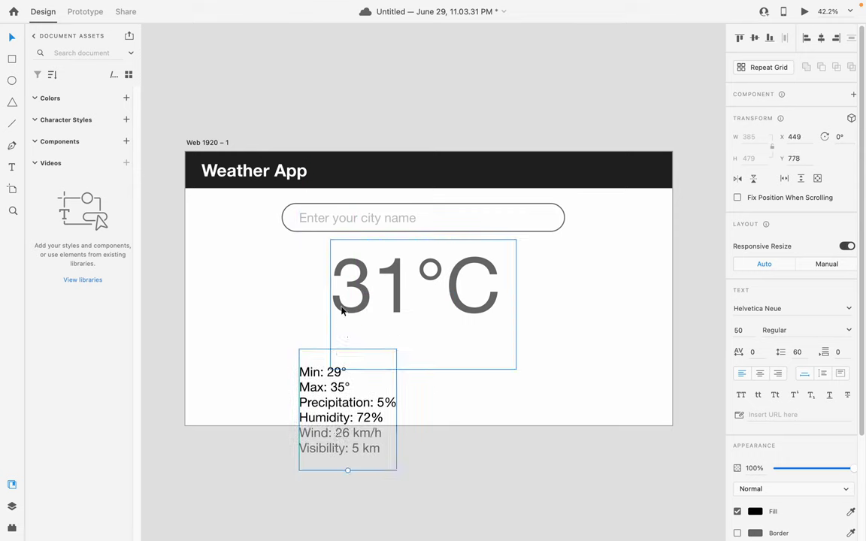
- Add the city label "Karachi" just below the temperature with a font size of 50
{"action": "left_click", "coordinate": [12, 167]}
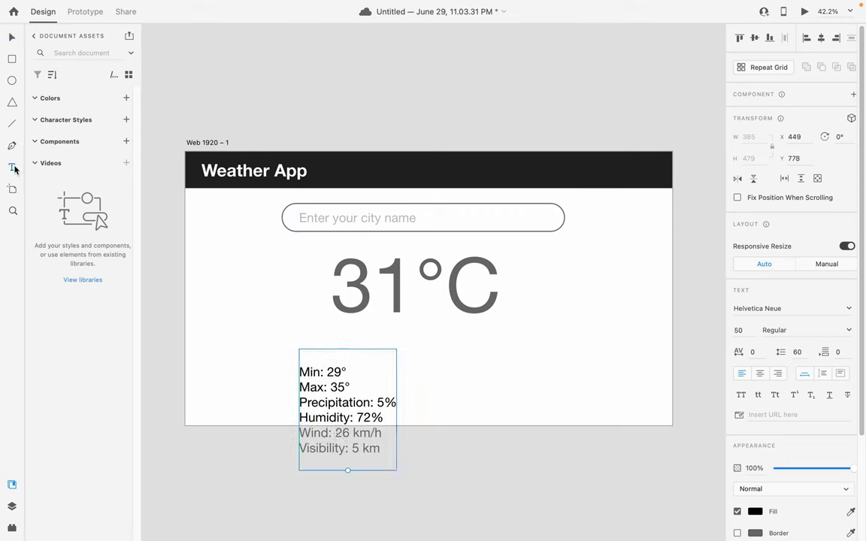
{"action": "left_click", "coordinate": [321, 333]}
{"action": "type", "text": "Karachi"}
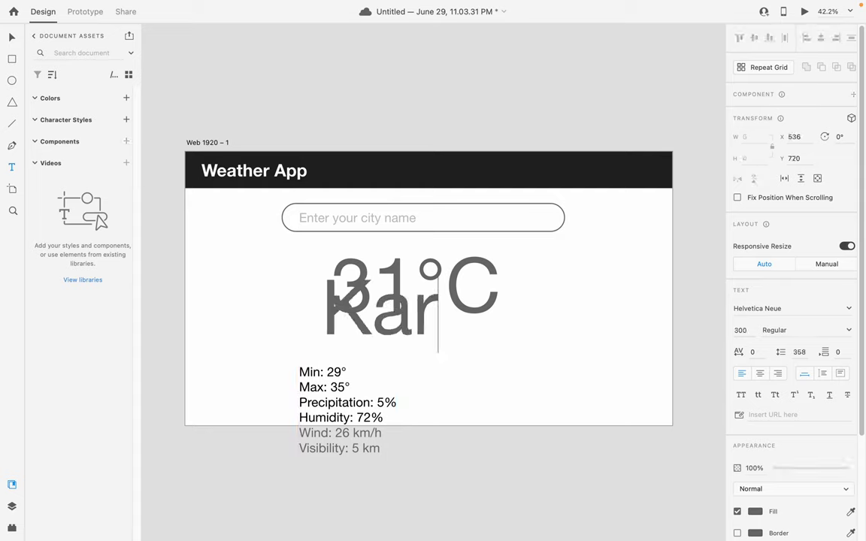
{"action": "double_click", "coordinate": [423, 335]}
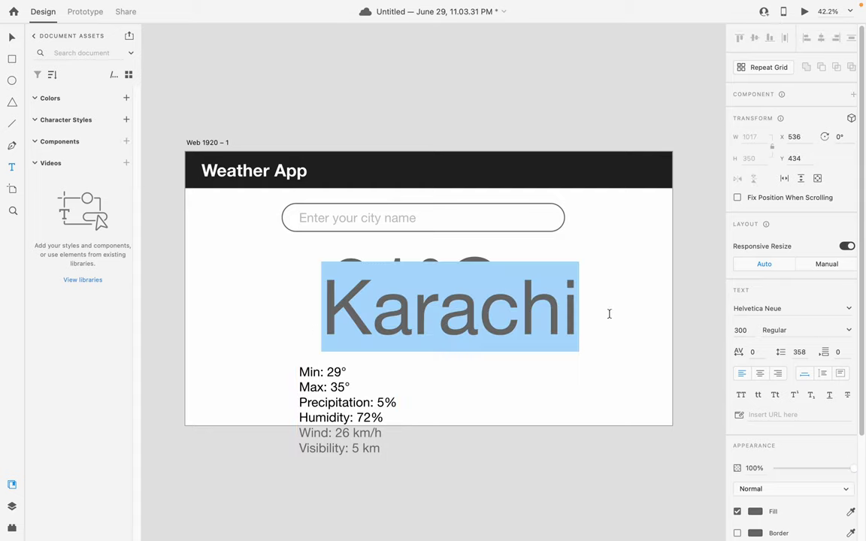
{"action": "left_click", "coordinate": [744, 330]}
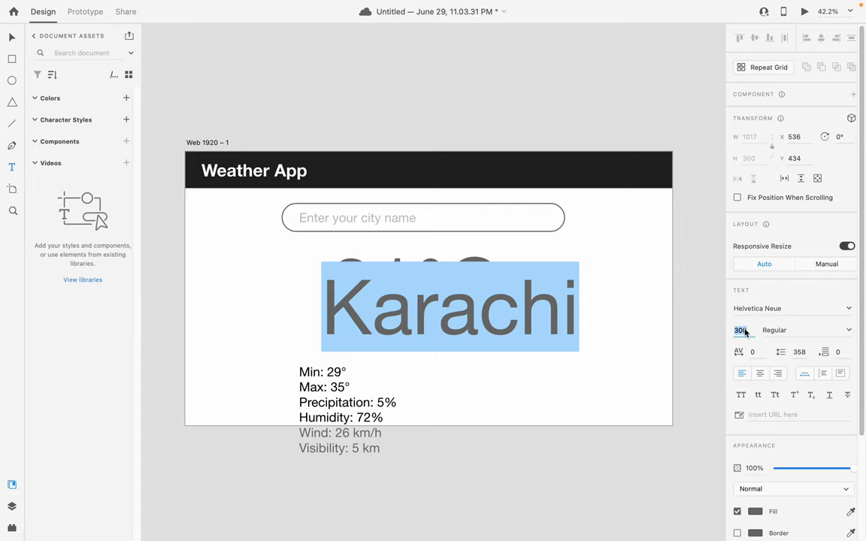
{"action": "type", "text": "50"}
{"action": "key", "text": "Return"}
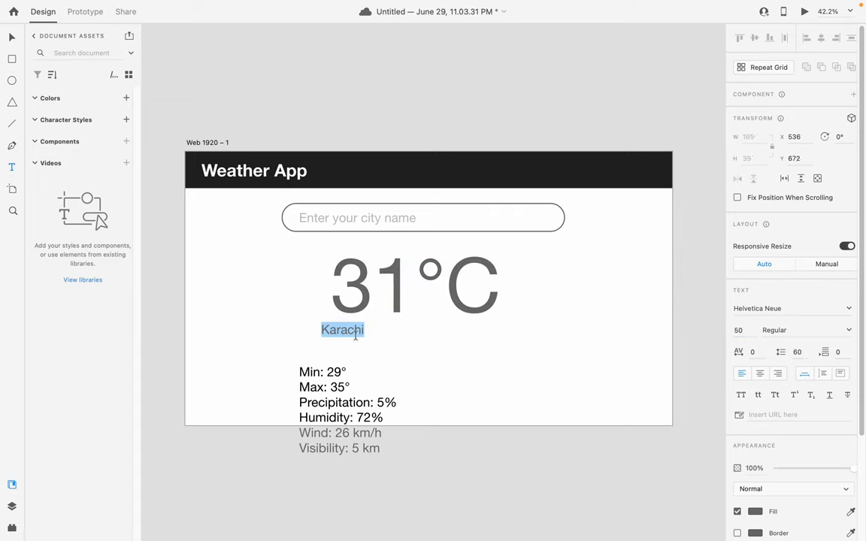
{"action": "left_click", "coordinate": [346, 335]}
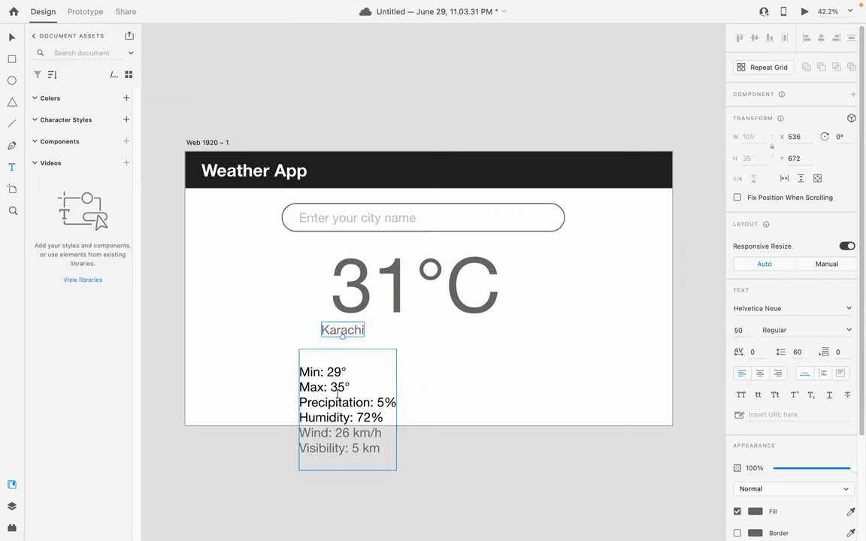
{"action": "key", "text": "Escape"}
- Move the Min, Max and Precipitation lines out of the weather details into their own text object
{"action": "double_click", "coordinate": [349, 401]}
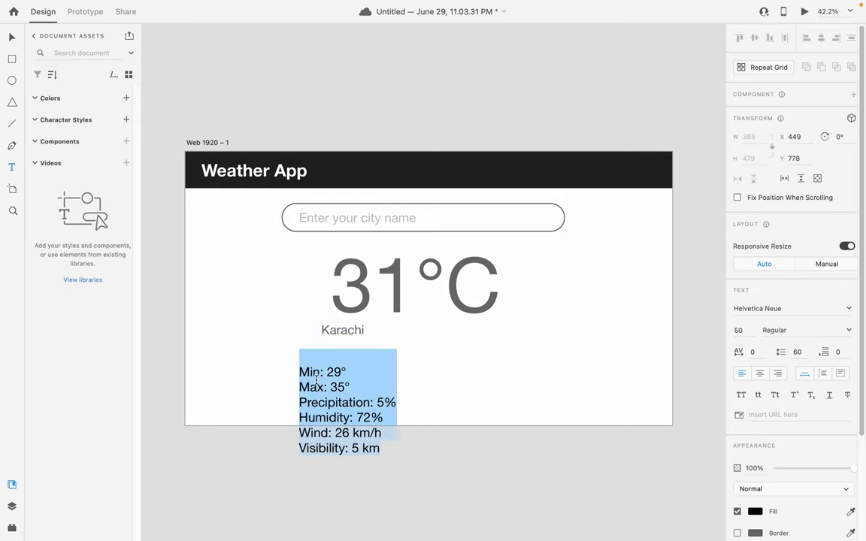
{"action": "left_click", "coordinate": [301, 374]}
{"action": "left_click_drag", "start_coordinate": [301, 372], "coordinate": [396, 402]}
{"action": "key", "text": "ctrl+c"}
{"action": "key", "text": "BackSpace"}
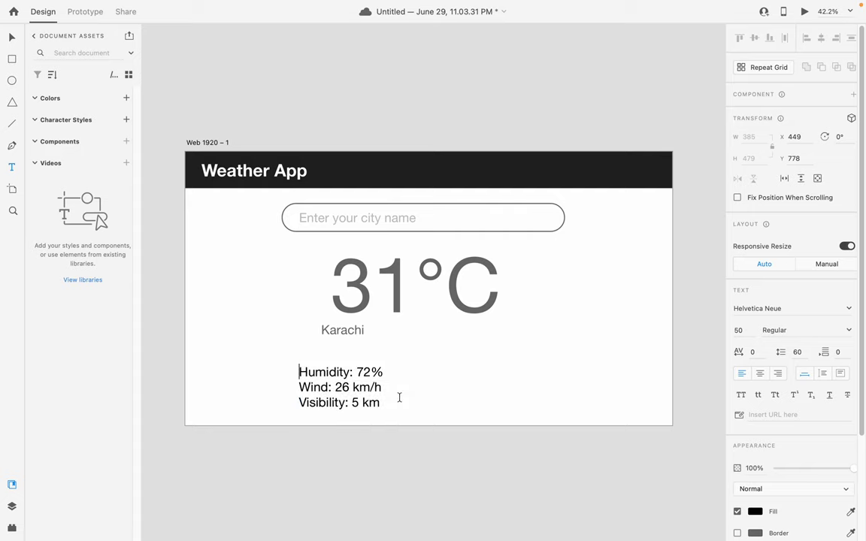
{"action": "key", "text": "Escape"}
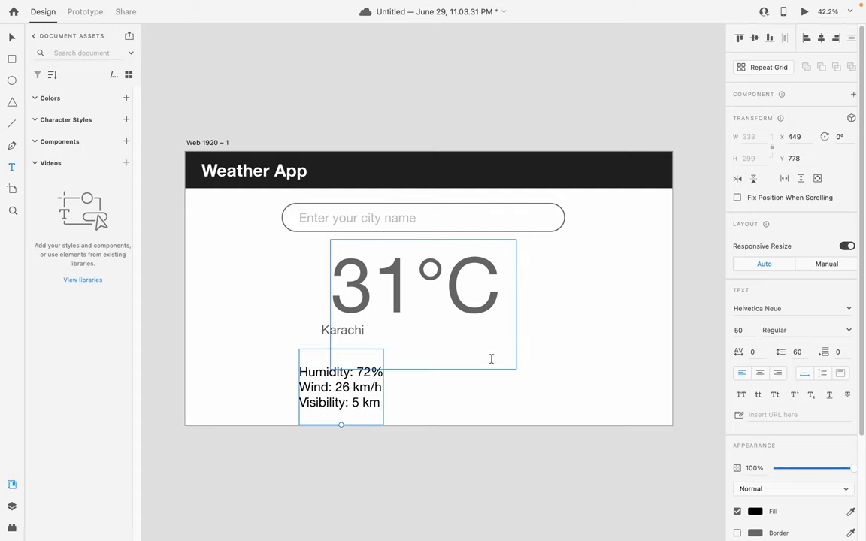
{"action": "left_click", "coordinate": [579, 386]}
{"action": "key", "text": "ctrl+v"}
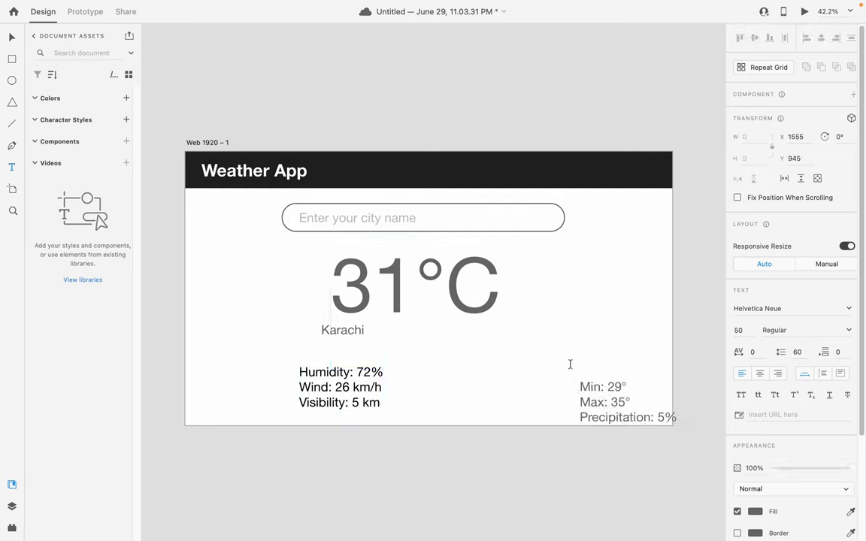
{"action": "key", "text": "Escape"}
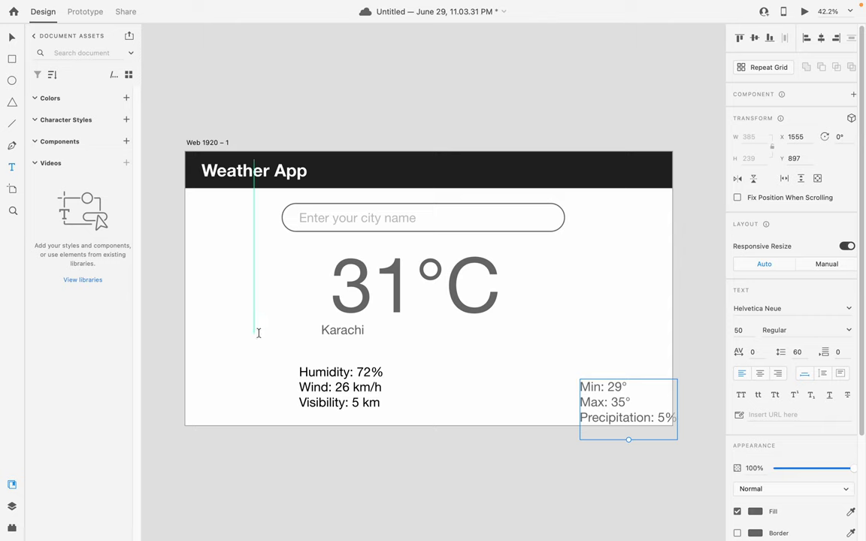
- Arrange the details side by side below the temperature, with Min/Max/Precipitation at about X 598 and Humidity/Wind/Visibility at about X 1083
{"action": "left_click", "coordinate": [12, 37]}
{"action": "left_click_drag", "start_coordinate": [322, 372], "coordinate": [514, 364]}
{"action": "left_click_drag", "start_coordinate": [606, 412], "coordinate": [379, 392]}
{"action": "left_click", "coordinate": [553, 385]}
{"action": "left_click_drag", "start_coordinate": [553, 384], "coordinate": [520, 381]}
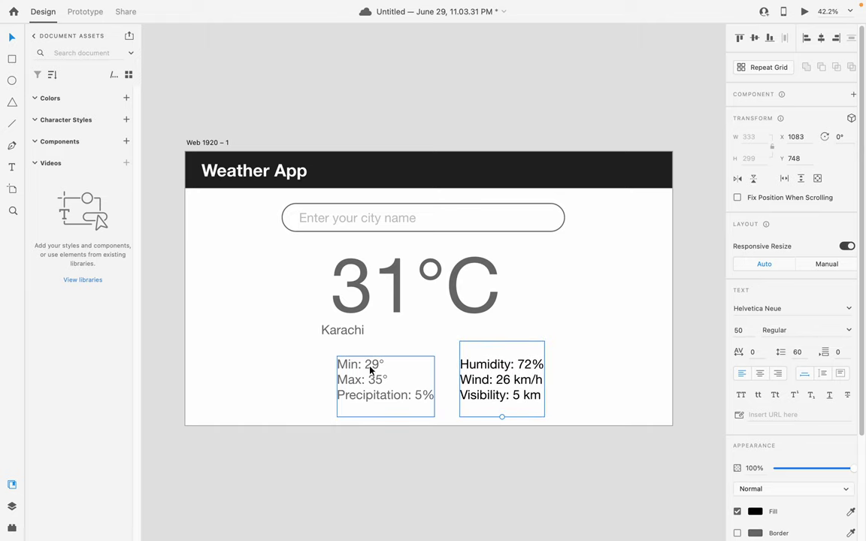
{"action": "left_click", "coordinate": [470, 366]}
{"action": "left_click", "coordinate": [489, 400]}
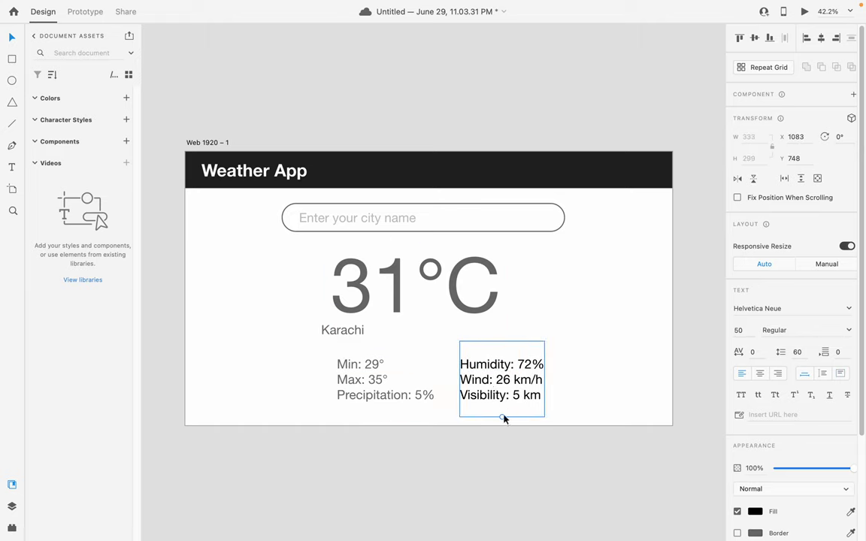
{"action": "left_click_drag", "start_coordinate": [502, 416], "coordinate": [504, 435]}
{"action": "key", "text": "super+z"}
- Align the Karachi label with the left edge of the Min/Max/Precipitation block and increase its font size to 72
{"action": "left_click", "coordinate": [372, 359]}
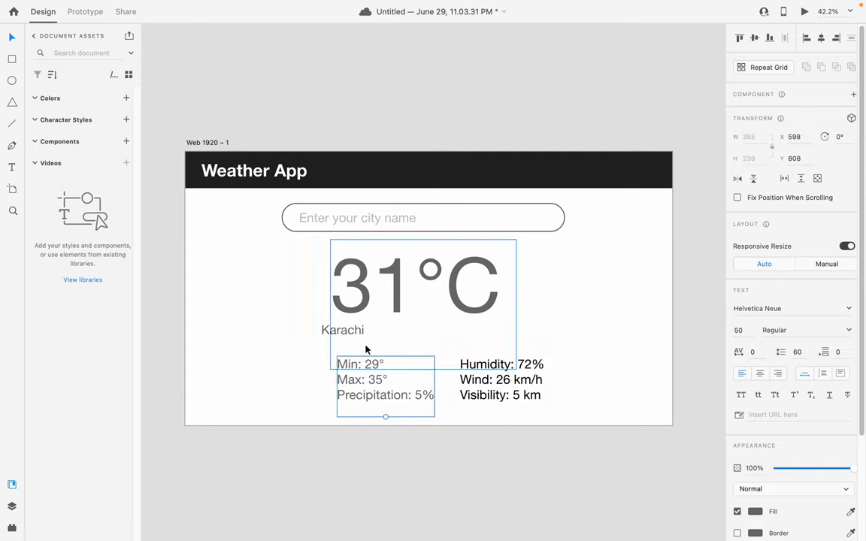
{"action": "left_click_drag", "start_coordinate": [346, 335], "coordinate": [363, 335]}
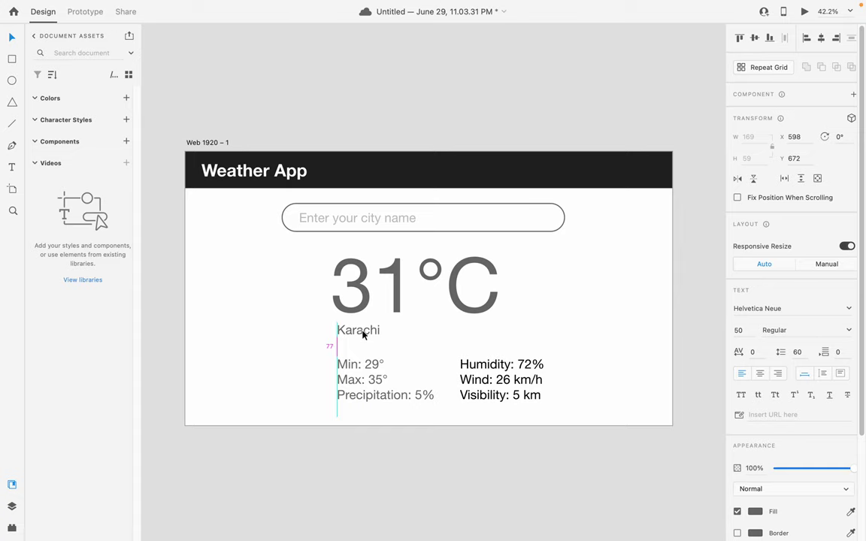
{"action": "double_click", "coordinate": [362, 331]}
{"action": "left_click", "coordinate": [751, 331]}
{"action": "key", "text": "Up"}
{"action": "key", "text": "Up"}
{"action": "key", "text": "Up"}
{"action": "key", "text": "Up"}
{"action": "key", "text": "Up"}
{"action": "key", "text": "Up"}
{"action": "key", "text": "Up"}
{"action": "key", "text": "Up"}
{"action": "key", "text": "Up"}
{"action": "key", "text": "Up"}
{"action": "key", "text": "Up"}
{"action": "key", "text": "Up"}
{"action": "key", "text": "Up"}
{"action": "key", "text": "Up"}
{"action": "key", "text": "Up"}
{"action": "key", "text": "Up"}
{"action": "key", "text": "Up"}
{"action": "key", "text": "Up"}
{"action": "key", "text": "Up"}
{"action": "key", "text": "Up"}
{"action": "key", "text": "Up"}
{"action": "key", "text": "Up"}
{"action": "key", "text": "Escape"}
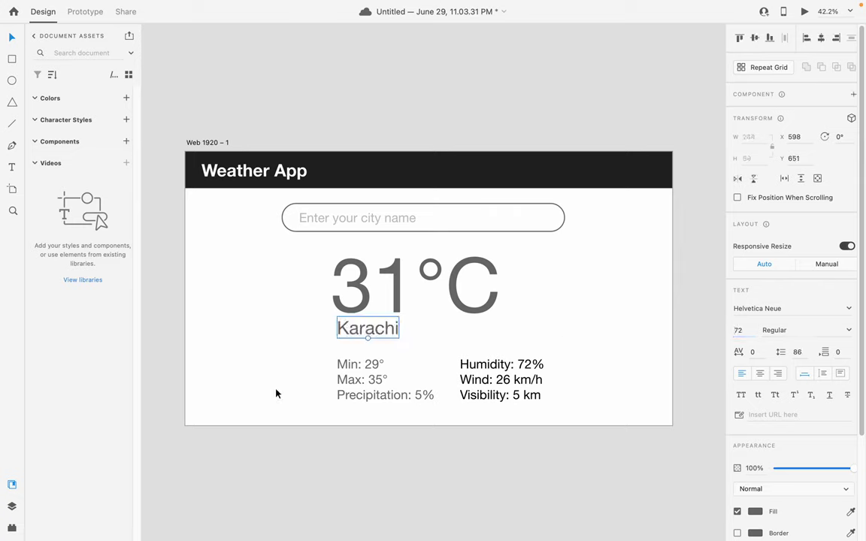
- Move the Karachi label down to about Y 692 and add "Mostly cloudy", copied from the AccuWeather page, after it on the same line
{"action": "left_click_drag", "start_coordinate": [373, 329], "coordinate": [373, 339]}
{"action": "left_click", "coordinate": [244, 341]}
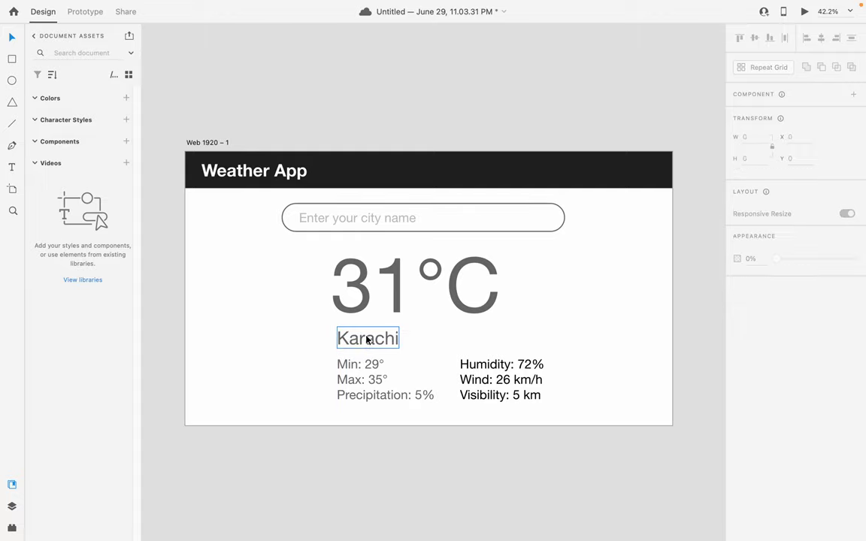
{"action": "key", "text": "ctrl+Right"}
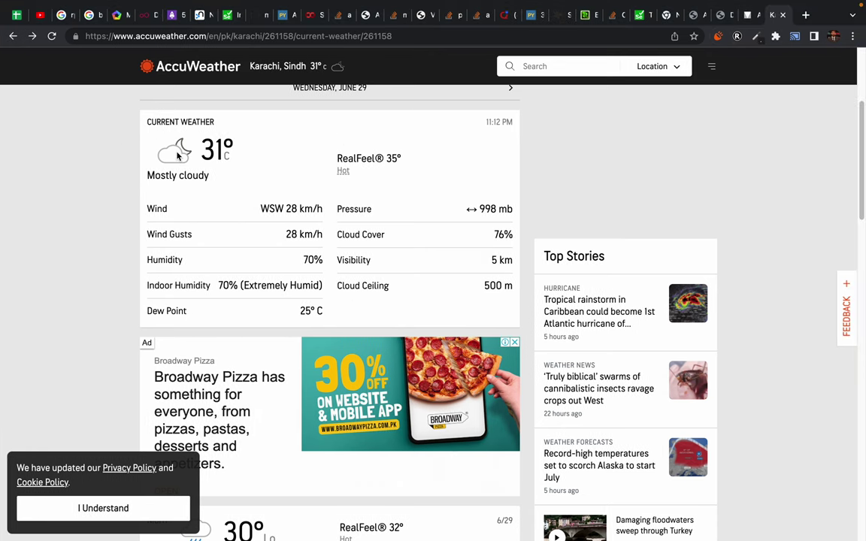
{"action": "triple_click", "coordinate": [149, 175]}
{"action": "key", "text": "super+c"}
{"action": "key", "text": "ctrl+Left"}
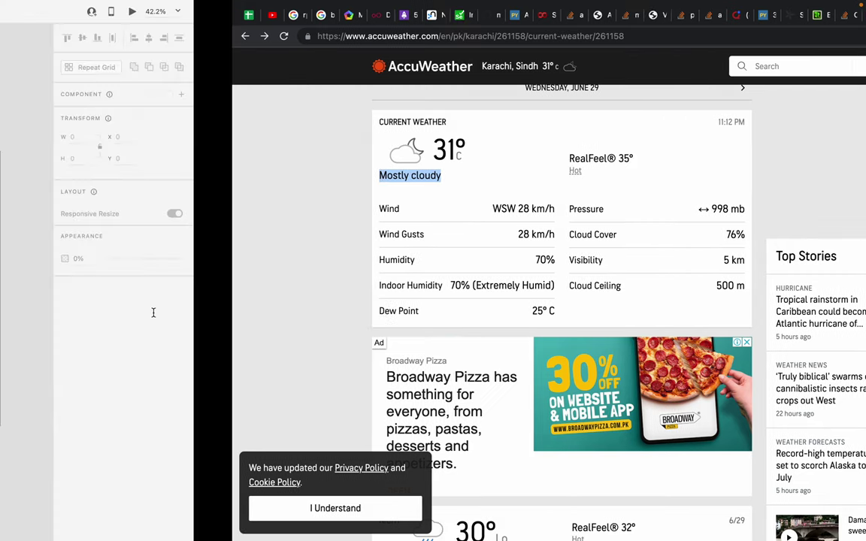
{"action": "double_click", "coordinate": [396, 344]}
{"action": "key", "text": "Right"}
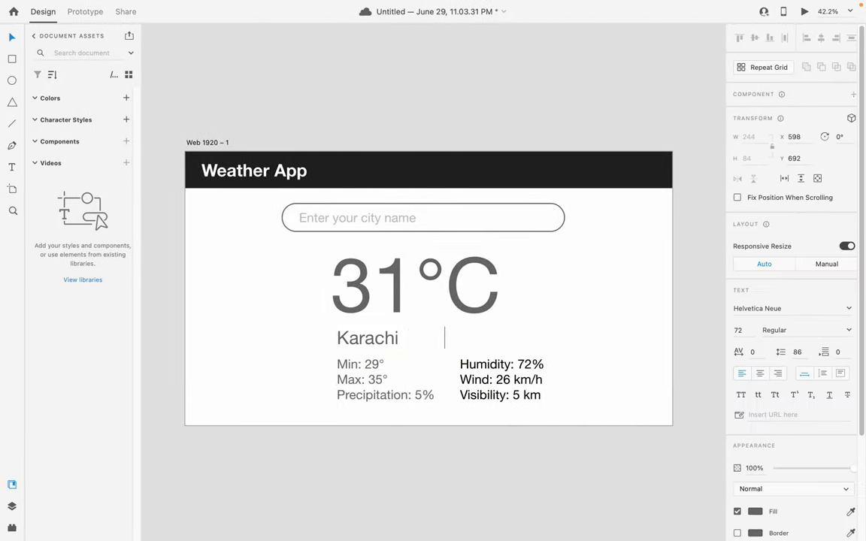
{"action": "key", "text": "super+v"}
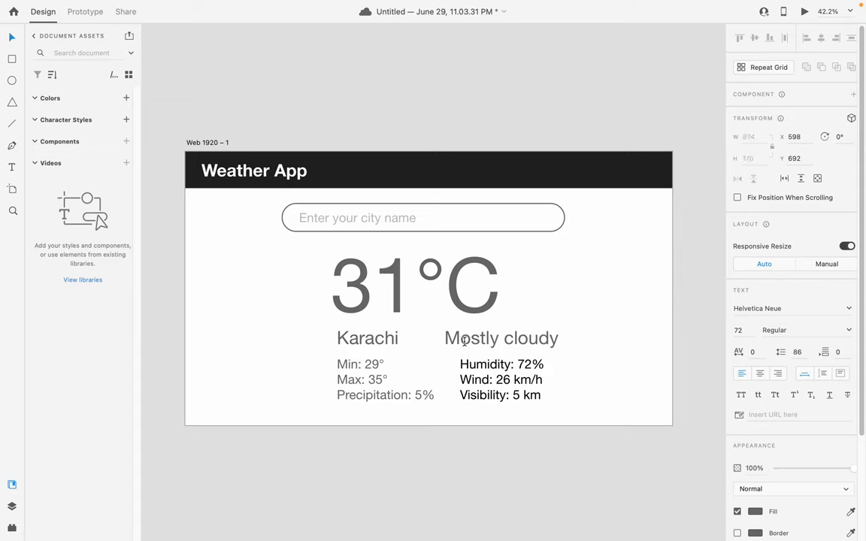
- Set the font size of the "Mostly cloudy" text to 50, keeping Karachi at its own size
{"action": "triple_click", "coordinate": [458, 339]}
{"action": "left_click", "coordinate": [496, 339]}
{"action": "left_click_drag", "start_coordinate": [444, 338], "coordinate": [578, 336]}
{"action": "left_click", "coordinate": [739, 334]}
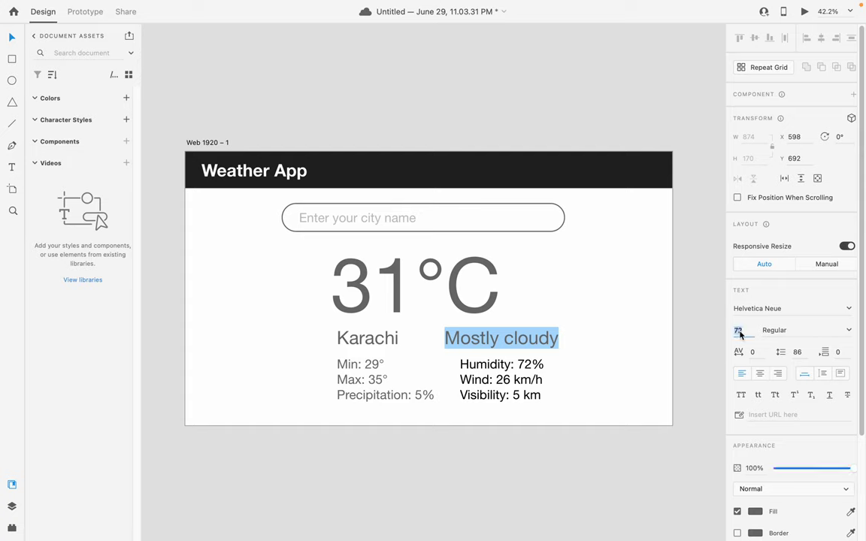
{"action": "type", "text": "50"}
{"action": "key", "text": "Return"}
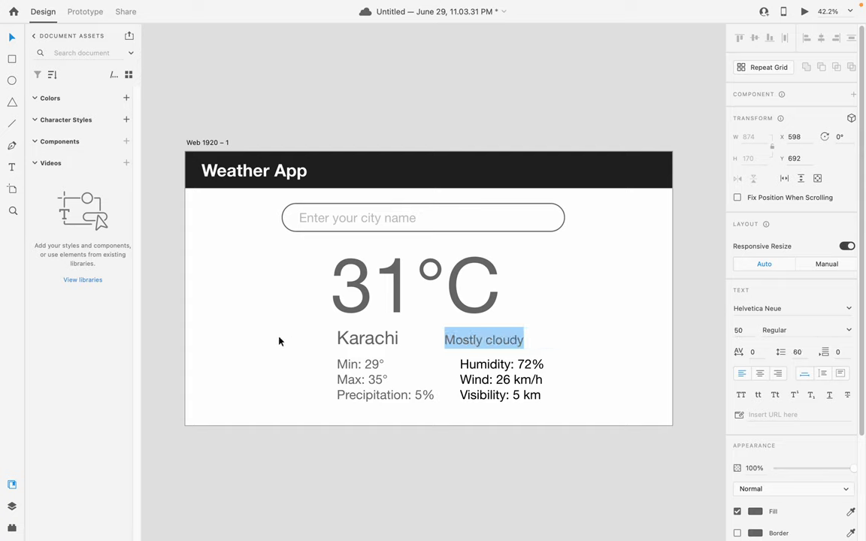
{"action": "key", "text": "Escape"}
{"action": "left_click", "coordinate": [583, 365]}
{"action": "left_click", "coordinate": [458, 353]}
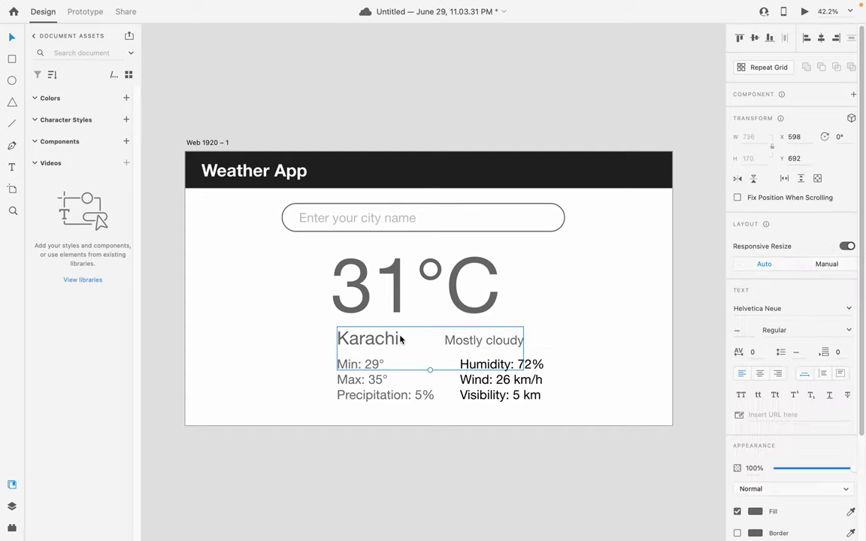
{"action": "left_click_drag", "start_coordinate": [430, 369], "coordinate": [430, 360]}
{"action": "left_click", "coordinate": [281, 354]}
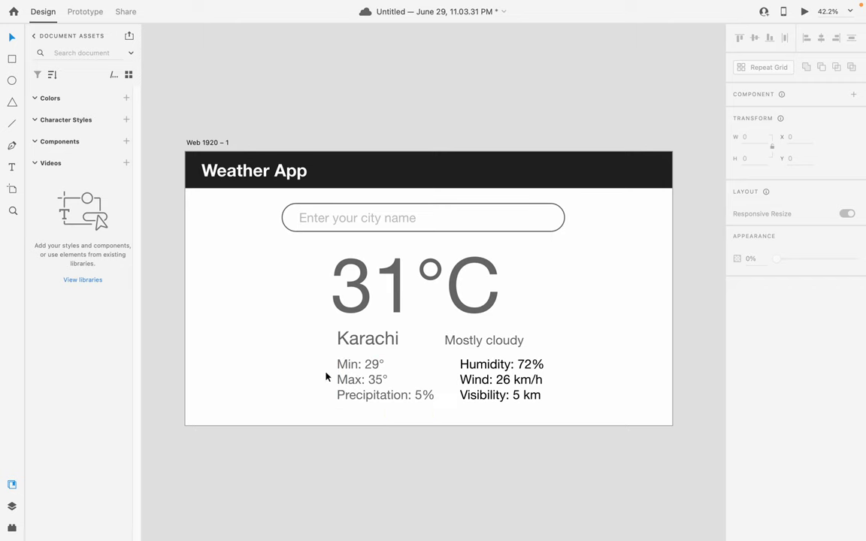
- Move both weather detail columns down together slightly to widen the gap below the Karachi line
{"action": "left_click", "coordinate": [342, 379]}
{"action": "left_click", "coordinate": [494, 378], "text": "shift"}
{"action": "left_click_drag", "start_coordinate": [404, 376], "coordinate": [404, 379]}
{"action": "left_click", "coordinate": [285, 366]}
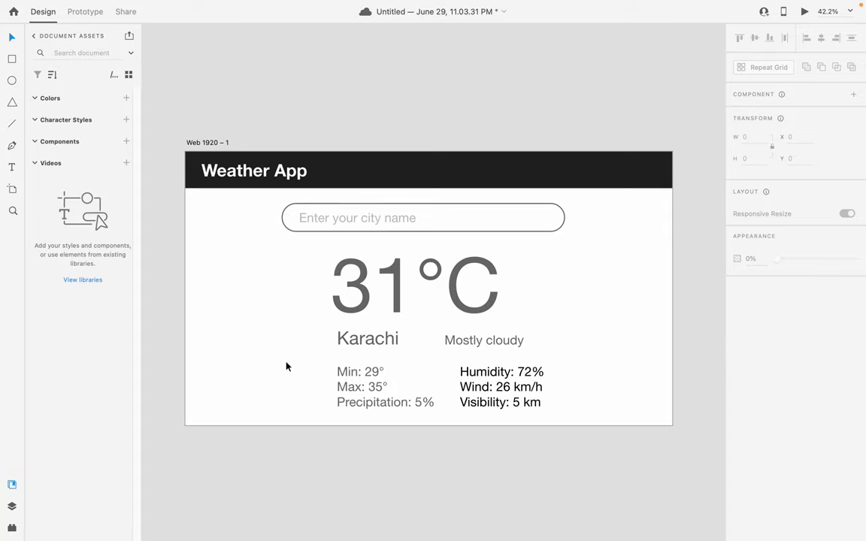
- Switch to the browser and try to pull the cloud icon out of AccuWeather's current weather card
{"action": "key", "text": "super+Tab"}
{"action": "left_click", "coordinate": [174, 151]}
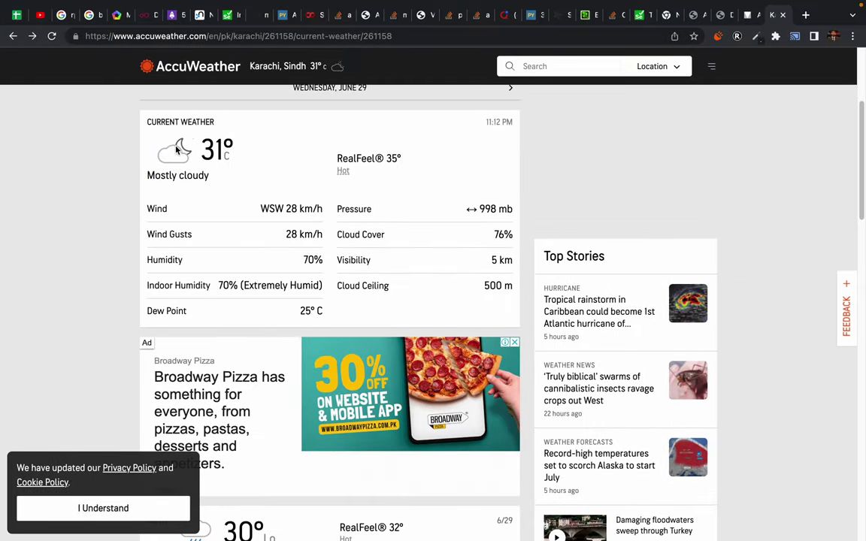
{"action": "left_click_drag", "start_coordinate": [183, 151], "coordinate": [104, 224]}
{"action": "left_click", "coordinate": [101, 210]}
{"action": "left_click", "coordinate": [748, 15]}
{"action": "left_click", "coordinate": [772, 15]}
- Open weather.com in a new browser tab as another source for a weather icon
{"action": "left_click", "coordinate": [806, 15]}
{"action": "type", "text": "weather.com"}
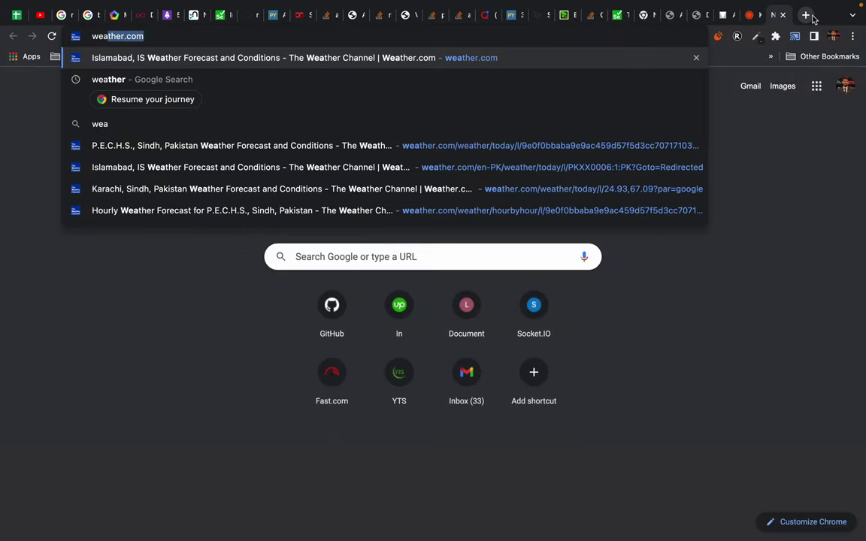
{"action": "key", "text": "Return"}
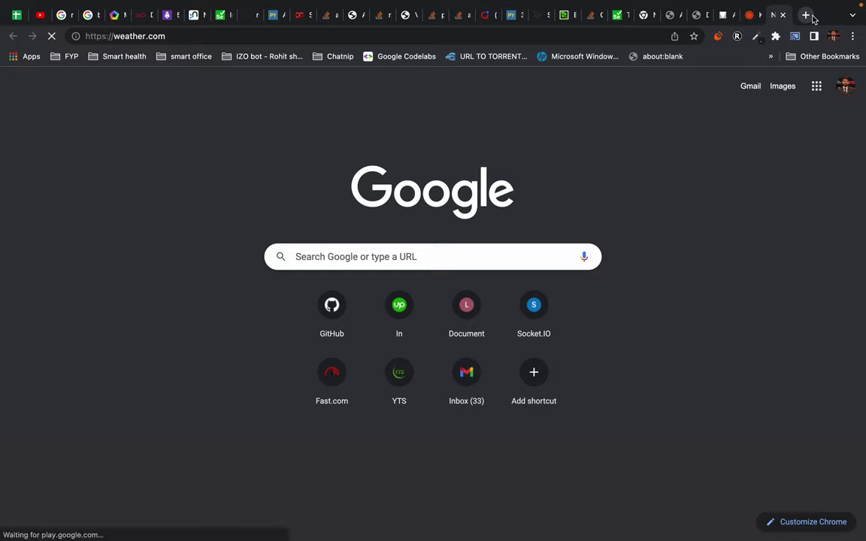
{"action": "left_click", "coordinate": [167, 34]}
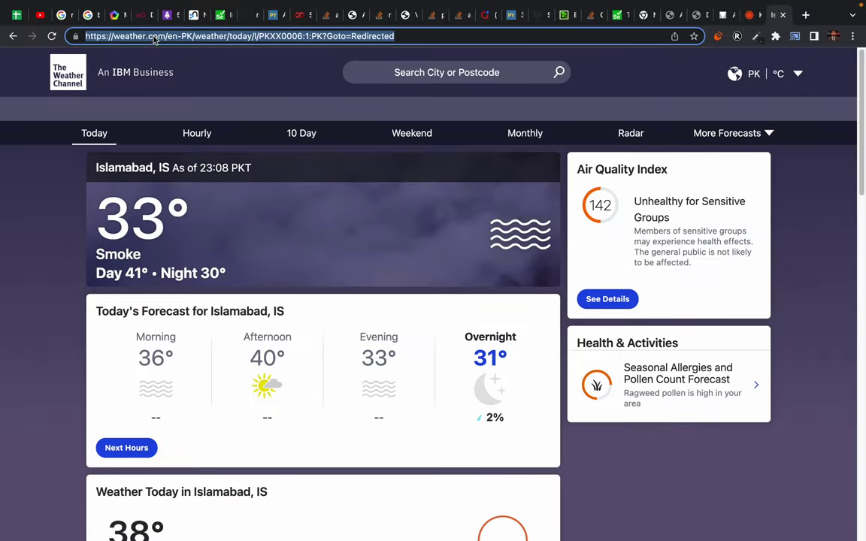
{"action": "type", "text": "weathe"}
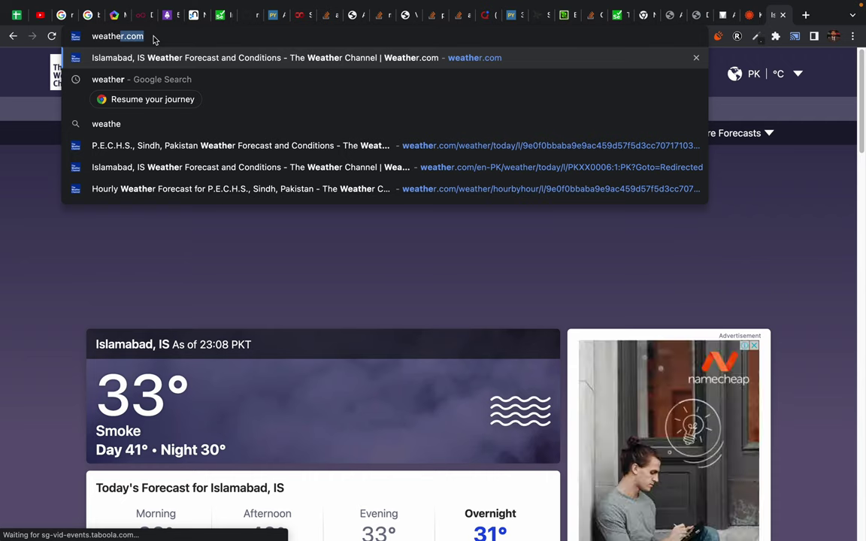
{"action": "key", "text": "Return"}
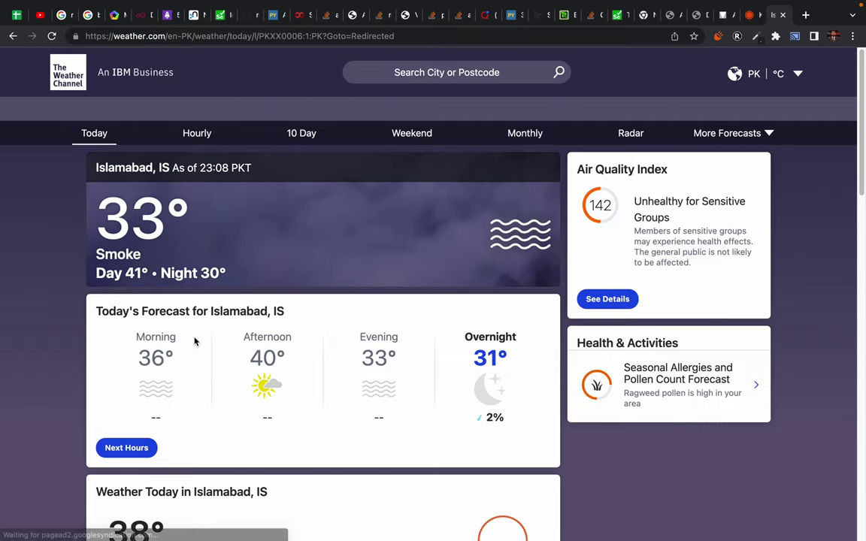
- Search Google for "weather" and bring the wavy-line icon from the result onto the Adobe XD artboard beside the temperature
{"action": "left_click", "coordinate": [135, 35]}
{"action": "type", "text": "weather"}
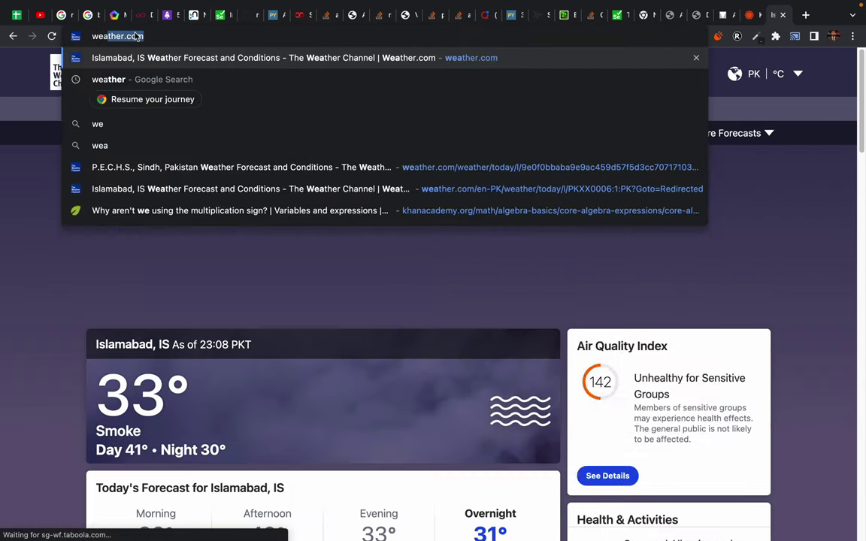
{"action": "key", "text": "Return"}
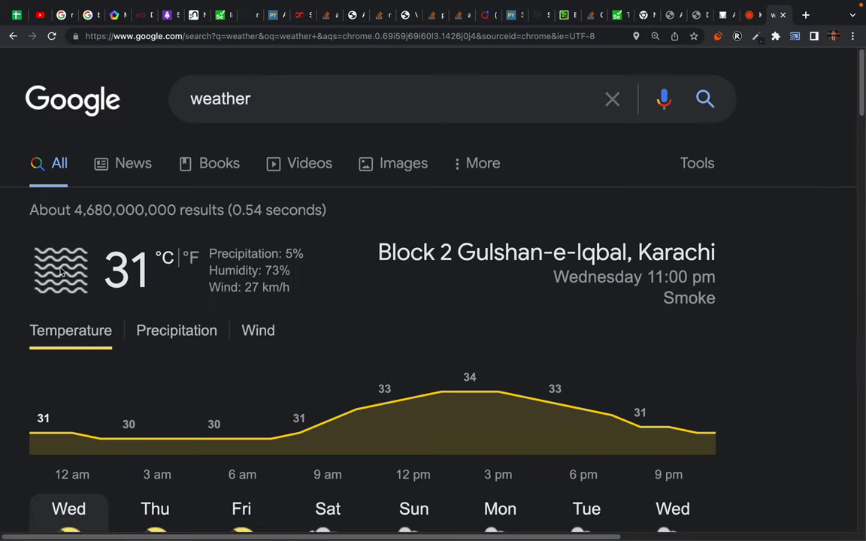
{"action": "left_click_drag", "start_coordinate": [63, 272], "coordinate": [259, 287]}
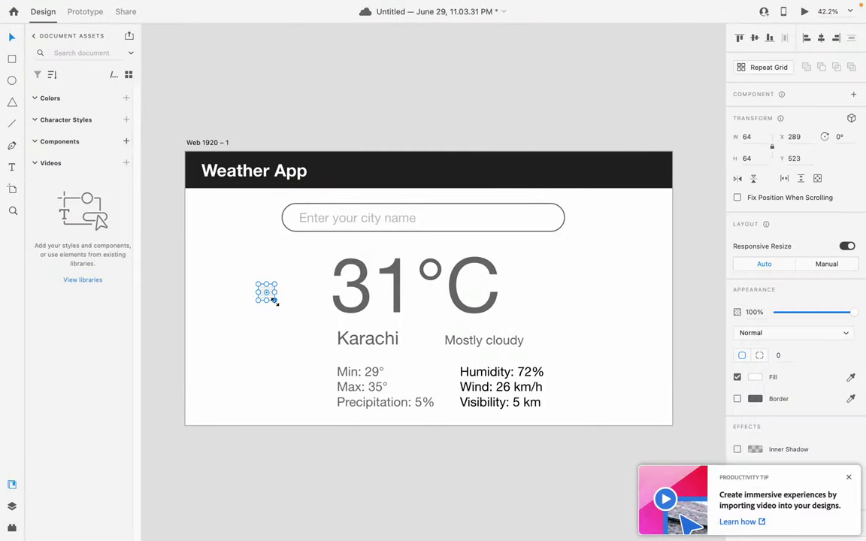
- Enlarge the icon to about 284 × 284 at X 273, Y 398, and shrink the temperature text box to about 707 × 344
{"action": "left_click_drag", "start_coordinate": [295, 321], "coordinate": [331, 356]}
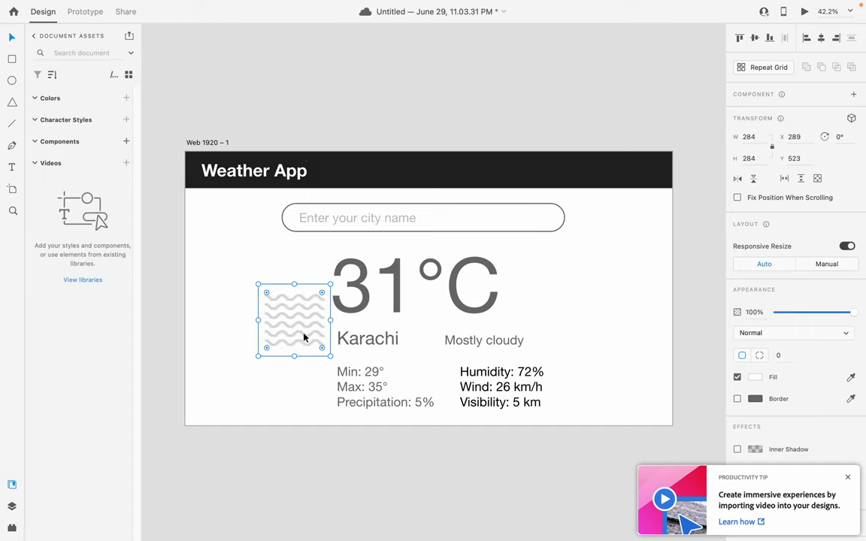
{"action": "left_click_drag", "start_coordinate": [298, 324], "coordinate": [293, 292]}
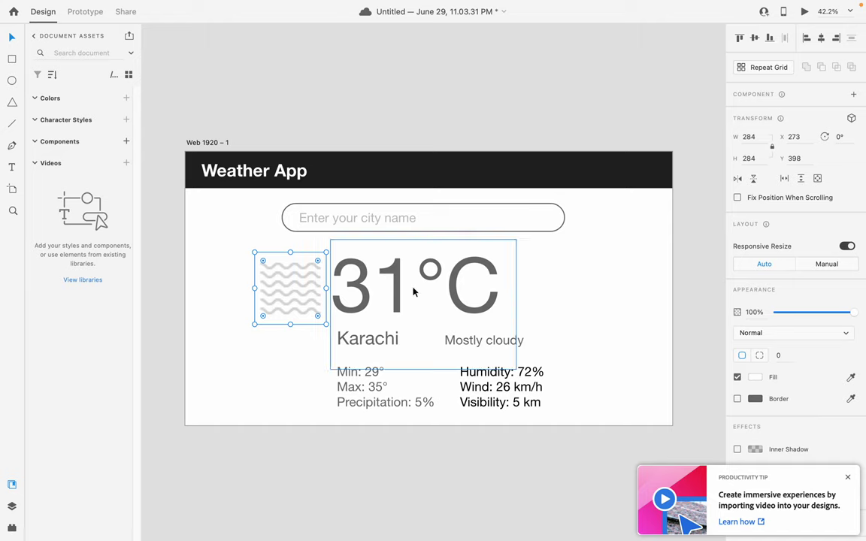
{"action": "left_click", "coordinate": [386, 308]}
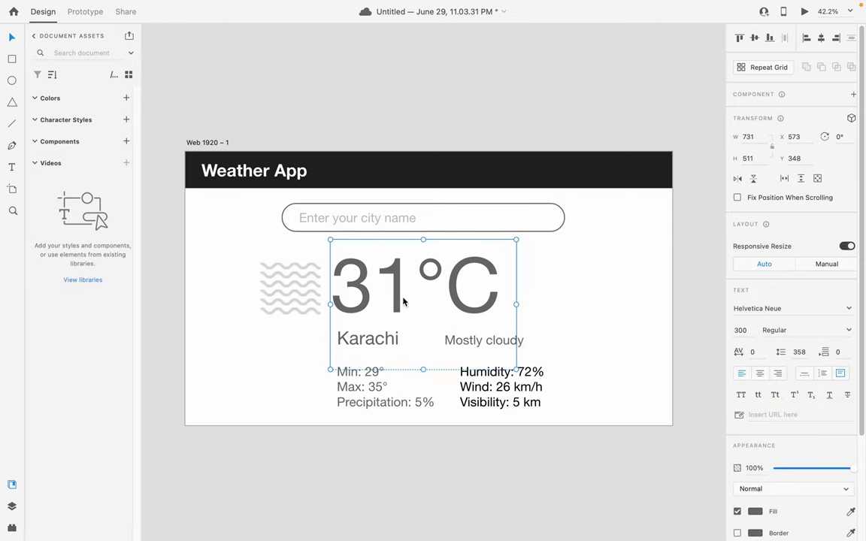
{"action": "left_click_drag", "start_coordinate": [516, 369], "coordinate": [510, 328]}
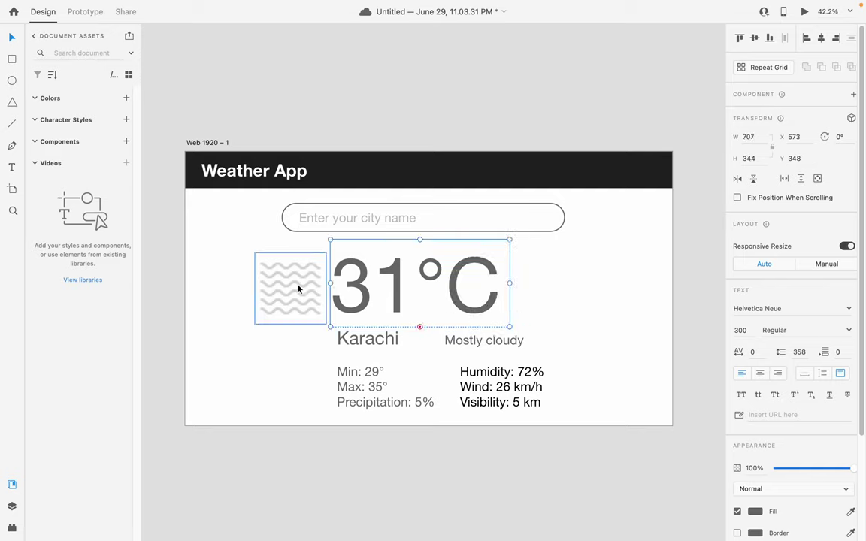
- Enlarge the wavy icon to about 307 × 307 and nudge it slightly right, closer to the temperature
{"action": "left_click", "coordinate": [296, 288]}
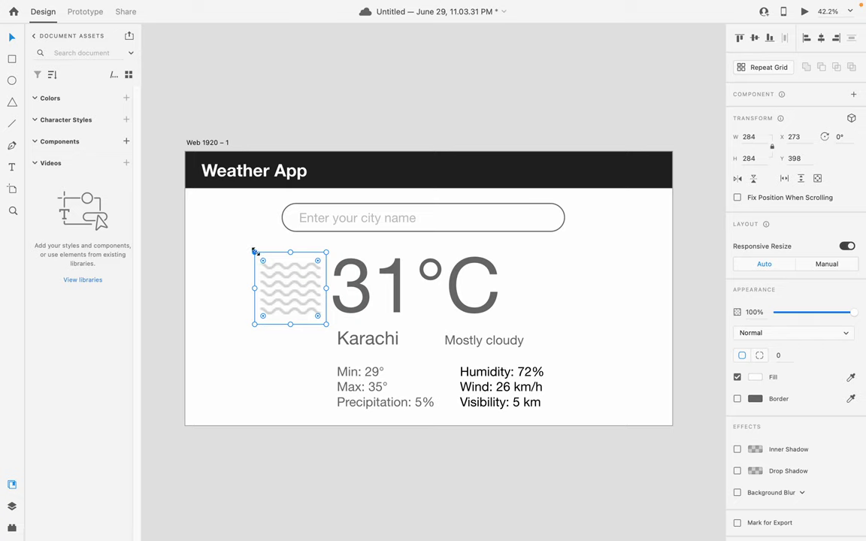
{"action": "left_click_drag", "start_coordinate": [255, 253], "coordinate": [238, 246]}
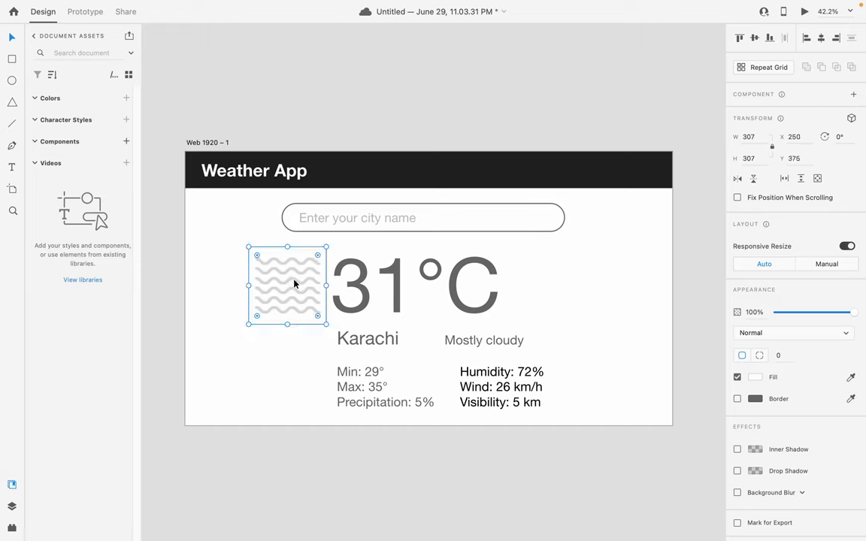
{"action": "left_click_drag", "start_coordinate": [294, 285], "coordinate": [298, 284]}
{"action": "left_click", "coordinate": [525, 290]}
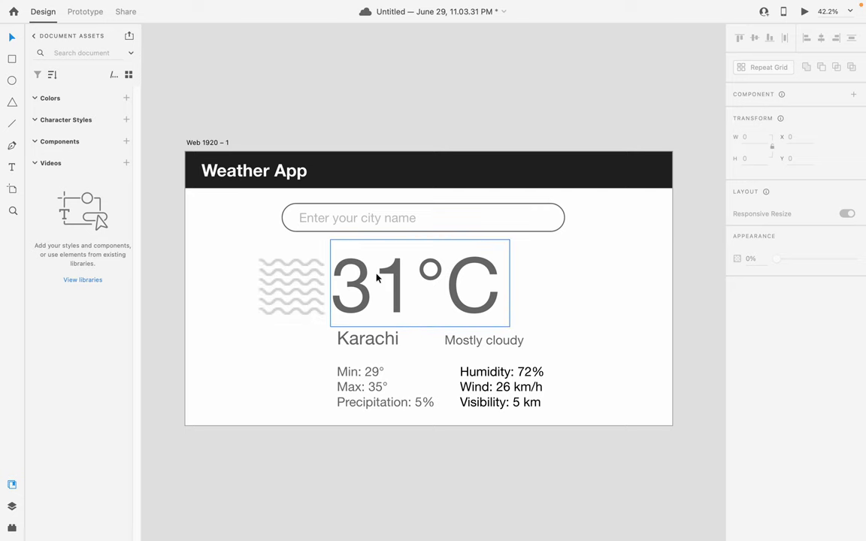
- Move the icon and the temperature right together to about X 576, so the icon sits above the Karachi label
{"action": "left_click", "coordinate": [338, 246]}
{"action": "left_click", "coordinate": [740, 329]}
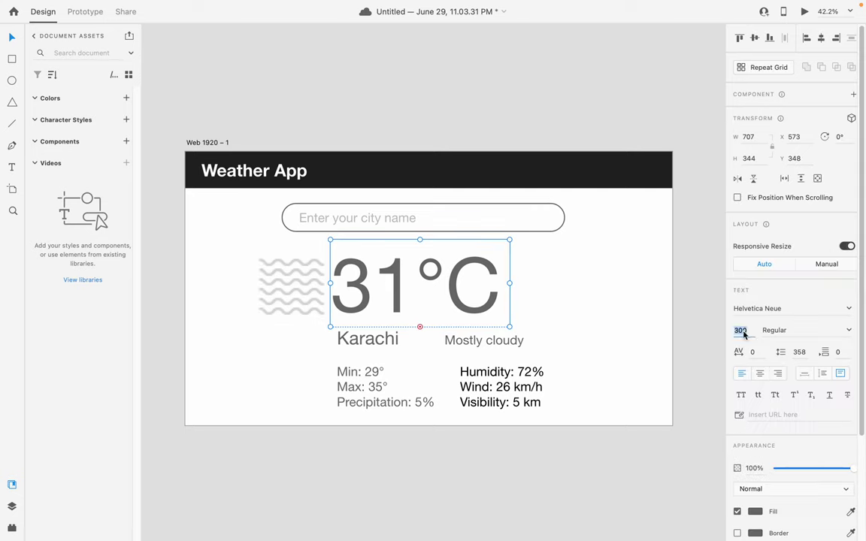
{"action": "left_click", "coordinate": [276, 261], "text": "shift"}
{"action": "left_click_drag", "start_coordinate": [287, 270], "coordinate": [367, 271]}
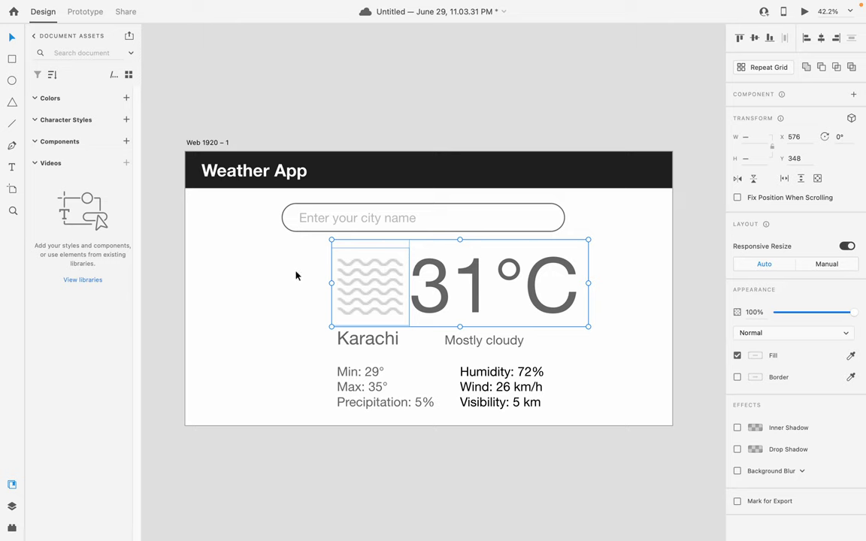
{"action": "left_click", "coordinate": [285, 257]}
- Move the icon, temperature, city line and both detail columns together to about X 380, Y 338 below the search bar
{"action": "left_click_drag", "start_coordinate": [270, 257], "coordinate": [481, 384]}
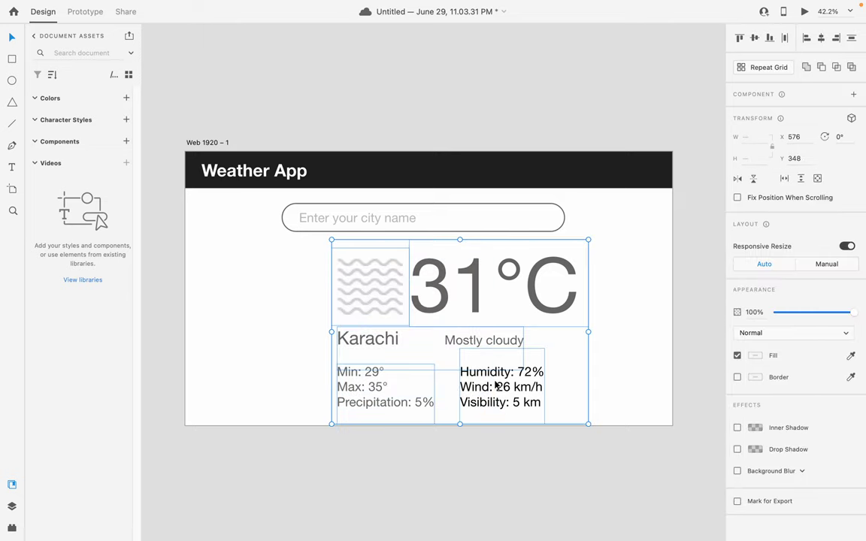
{"action": "left_click_drag", "start_coordinate": [475, 287], "coordinate": [425, 288]}
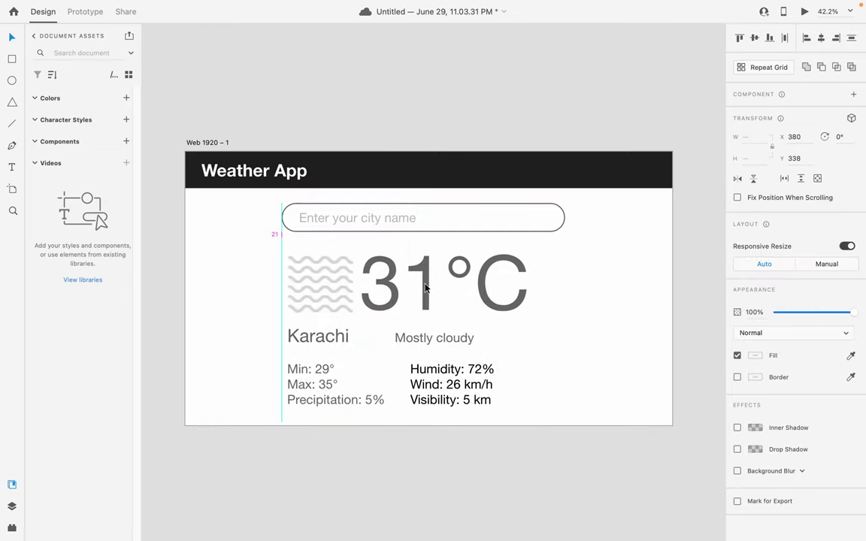
{"action": "left_click_drag", "start_coordinate": [425, 288], "coordinate": [425, 288]}
{"action": "left_click", "coordinate": [226, 309]}
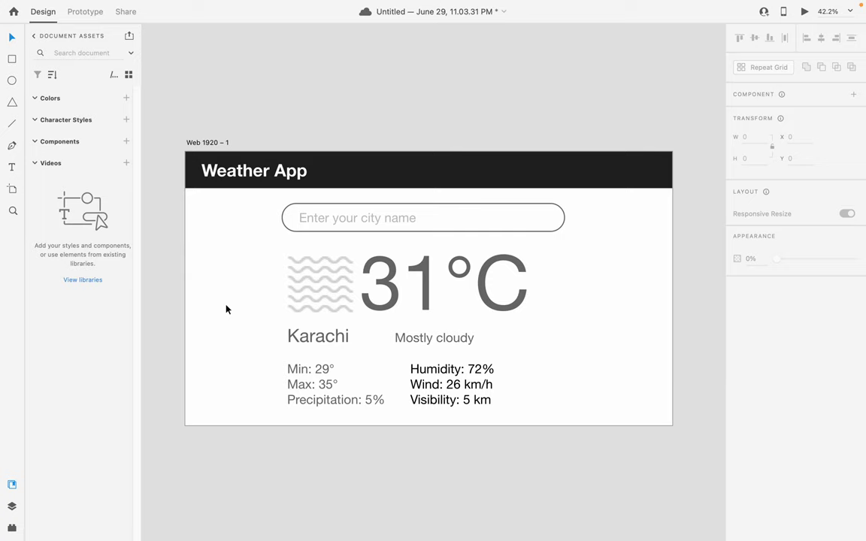
- Move the Humidity/Wind/Visibility column right, near the search bar's right end, and save the document
{"action": "left_click", "coordinate": [452, 378]}
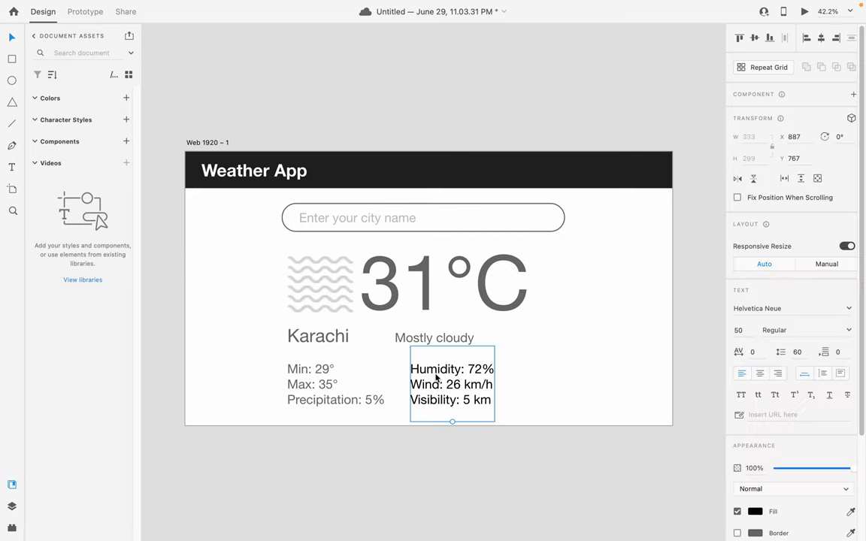
{"action": "left_click_drag", "start_coordinate": [451, 378], "coordinate": [503, 381]}
{"action": "left_click", "coordinate": [199, 318]}
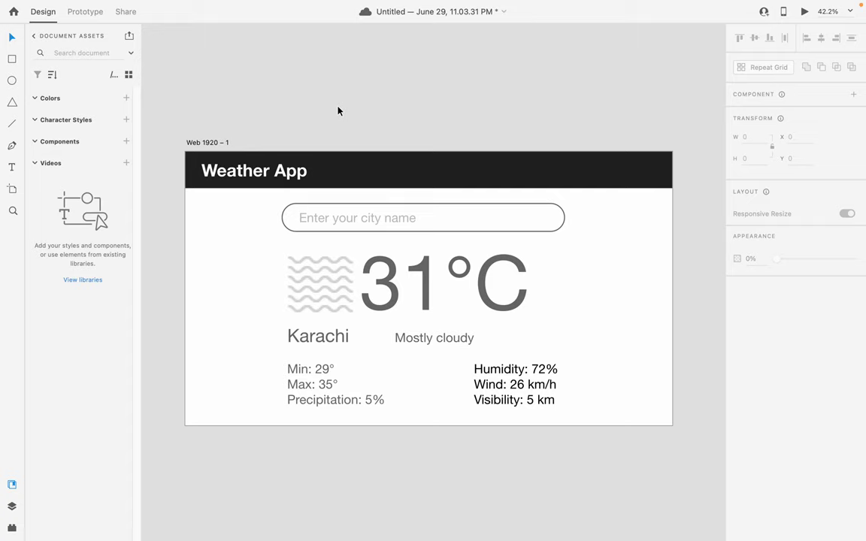
{"action": "key", "text": "super+s"}
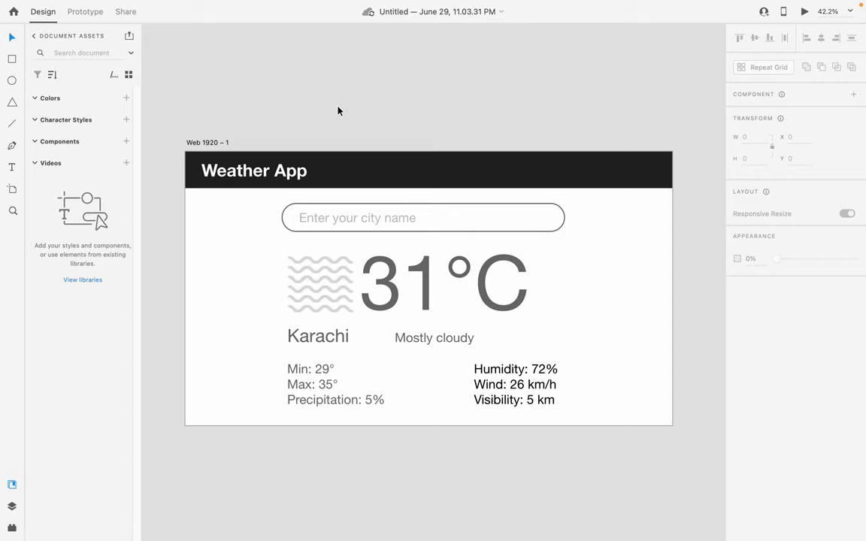